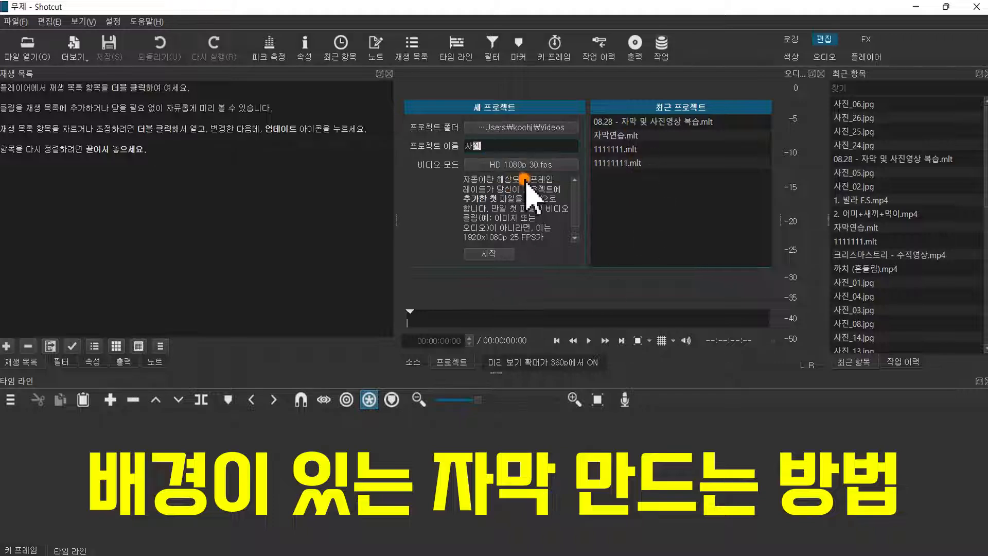
# Start the new project 사진 with the HD 1080p 30 fps video mode.
pyautogui.click(539, 165)
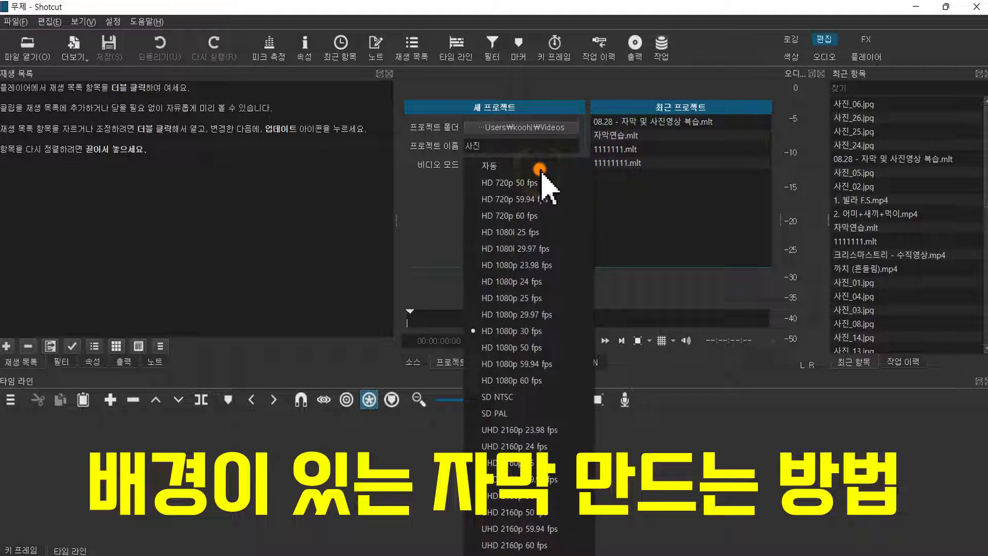
pyautogui.click(536, 333)
pyautogui.click(493, 255)
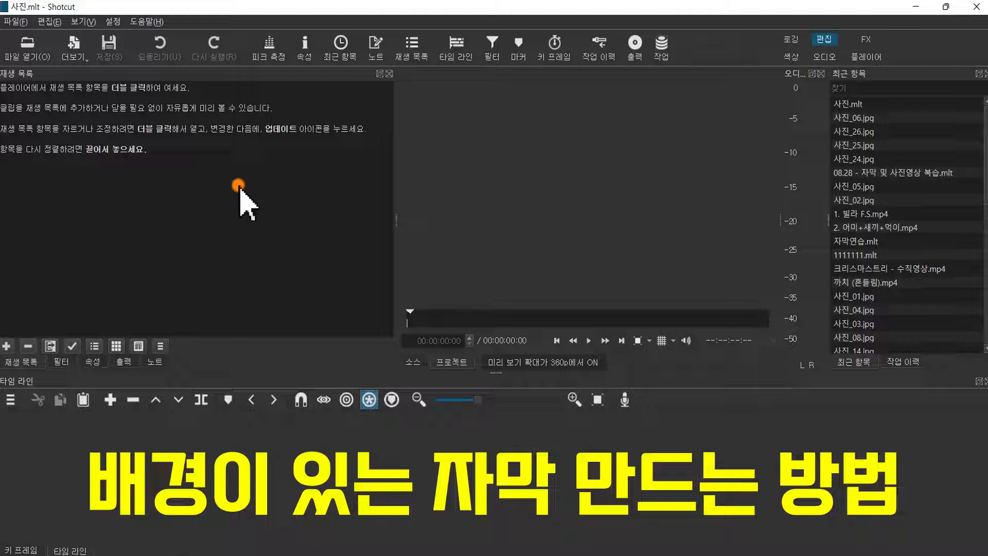
# Open 사진_06.jpg from the 2. 사진 예제 folder, pause its preview and add it to the playlist.
pyautogui.click(26, 46)
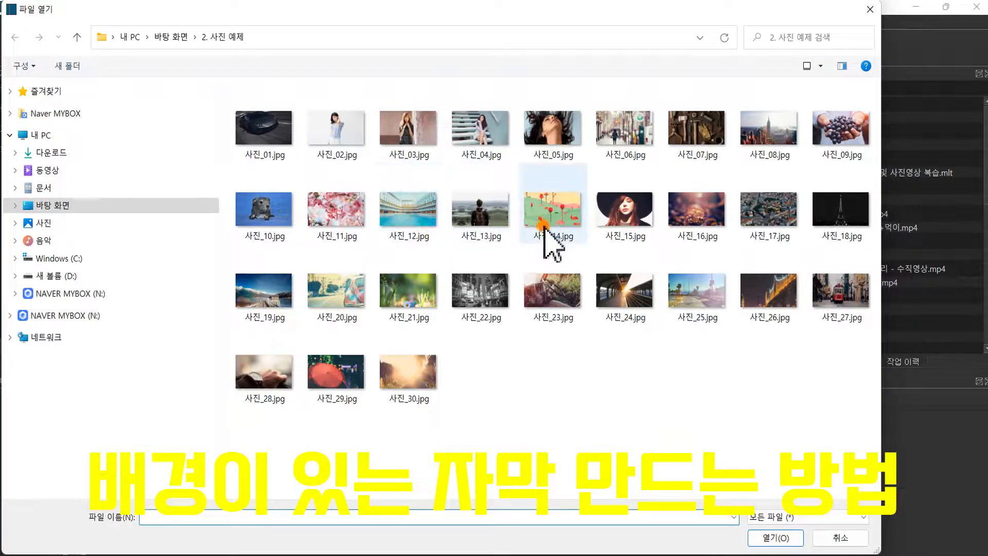
pyautogui.doubleClick(624, 137)
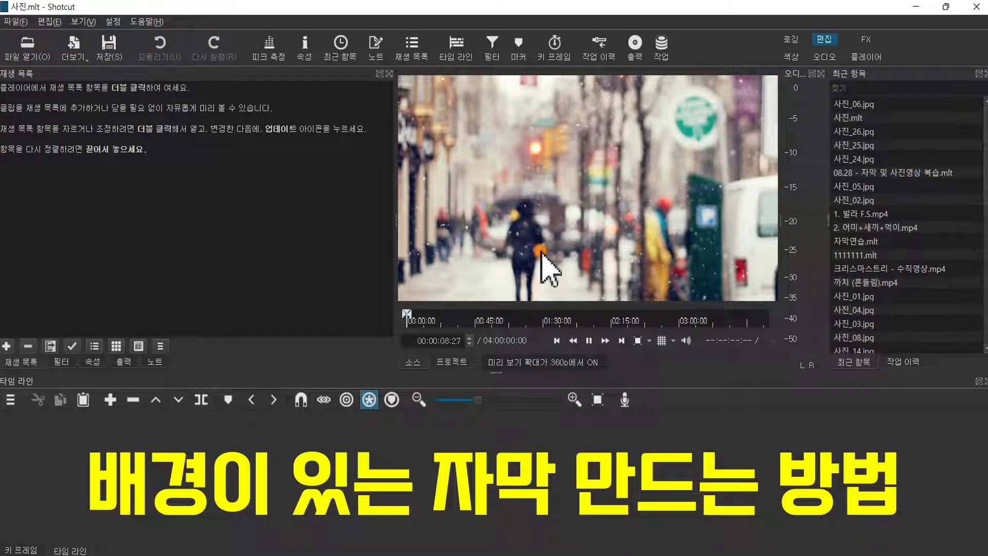
pyautogui.press('space')
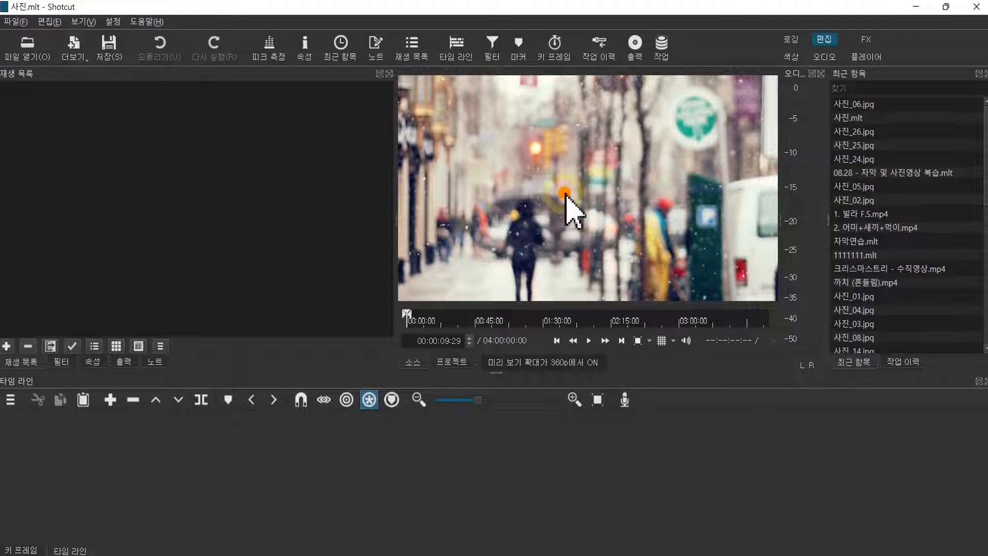
pyautogui.moveTo(565, 193); pyautogui.dragTo(79, 156)
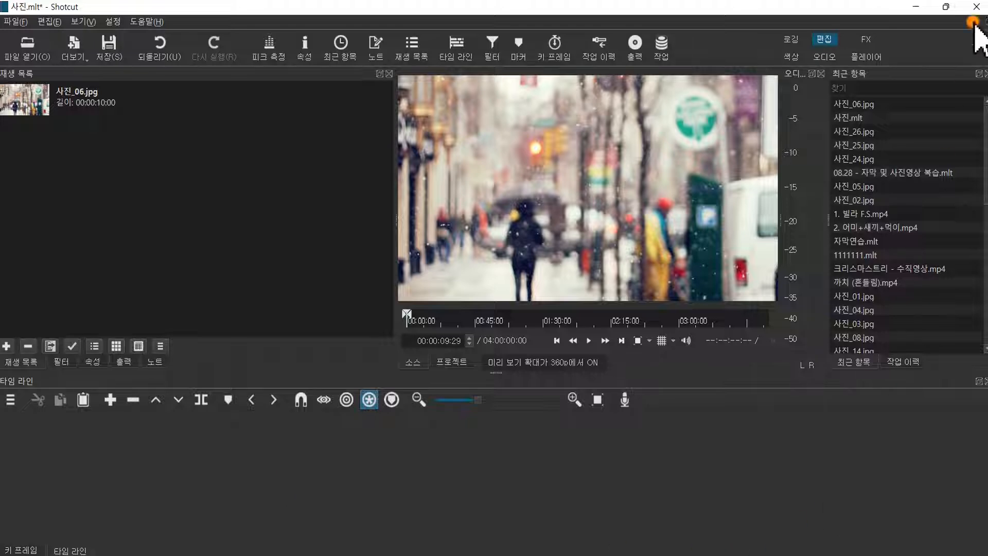
# Add 사진_11.jpg and 사진_12.jpg to the playlist directly from the desktop folder 2. 사진 예제, with the editor window temporarily reduced.
pyautogui.click(946, 6)
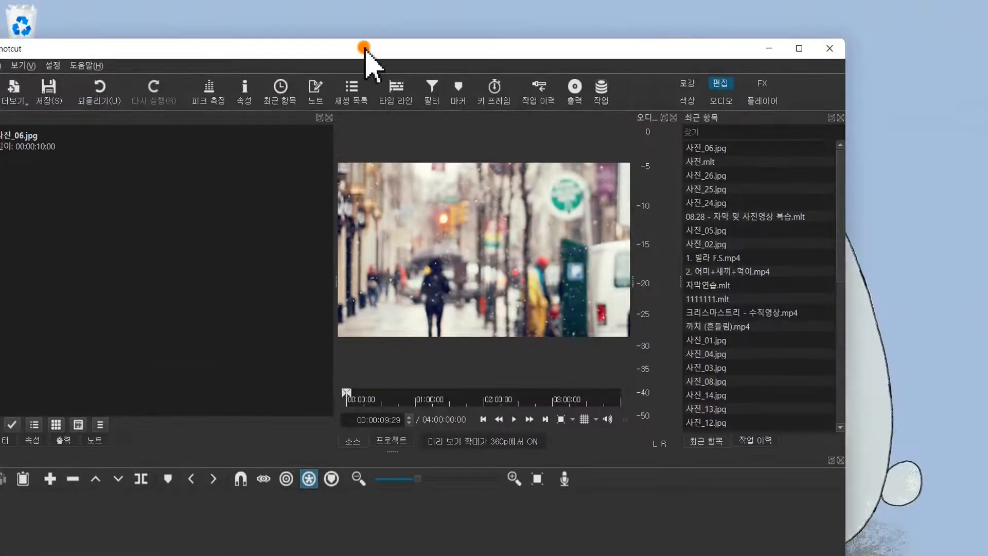
pyautogui.moveTo(364, 48); pyautogui.dragTo(527, 11)
pyautogui.click(22, 209)
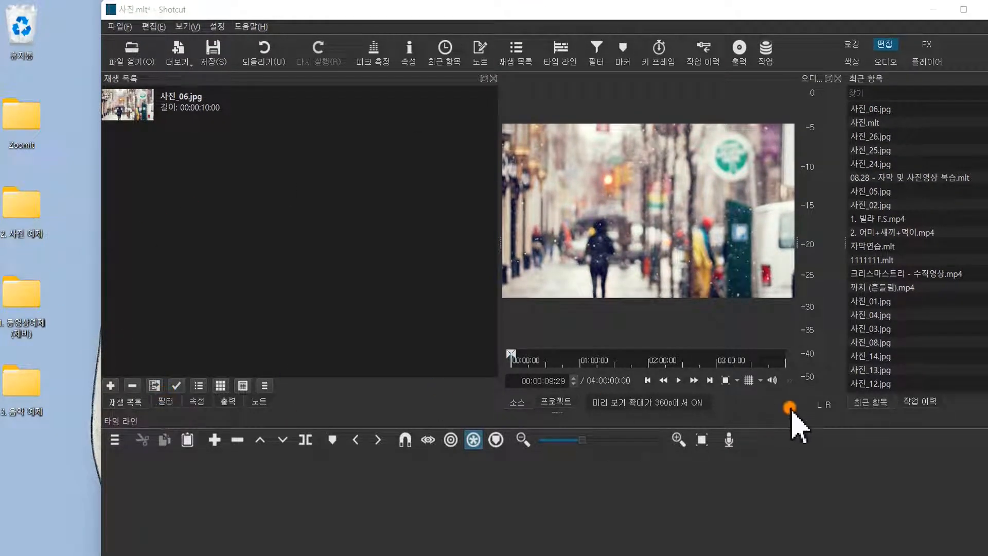
pyautogui.doubleClick(15, 211)
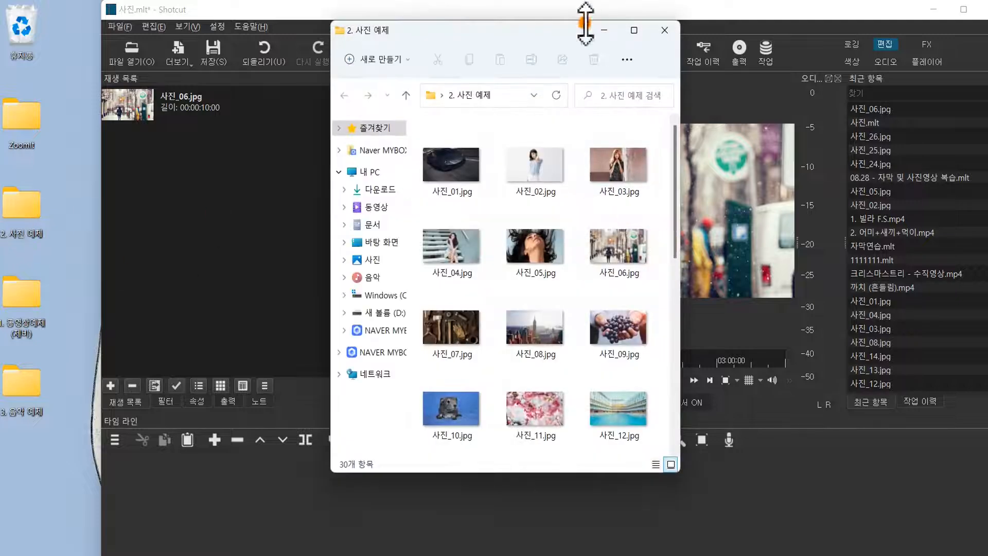
pyautogui.moveTo(573, 27); pyautogui.dragTo(83, 50)
pyautogui.moveTo(46, 424); pyautogui.dragTo(261, 236)
pyautogui.moveTo(149, 429); pyautogui.dragTo(287, 289)
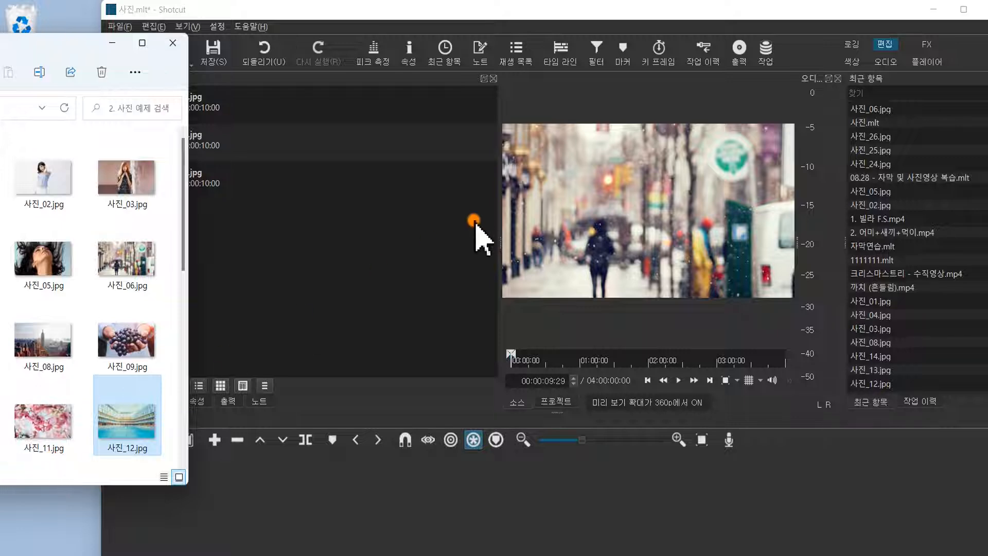
pyautogui.click(173, 45)
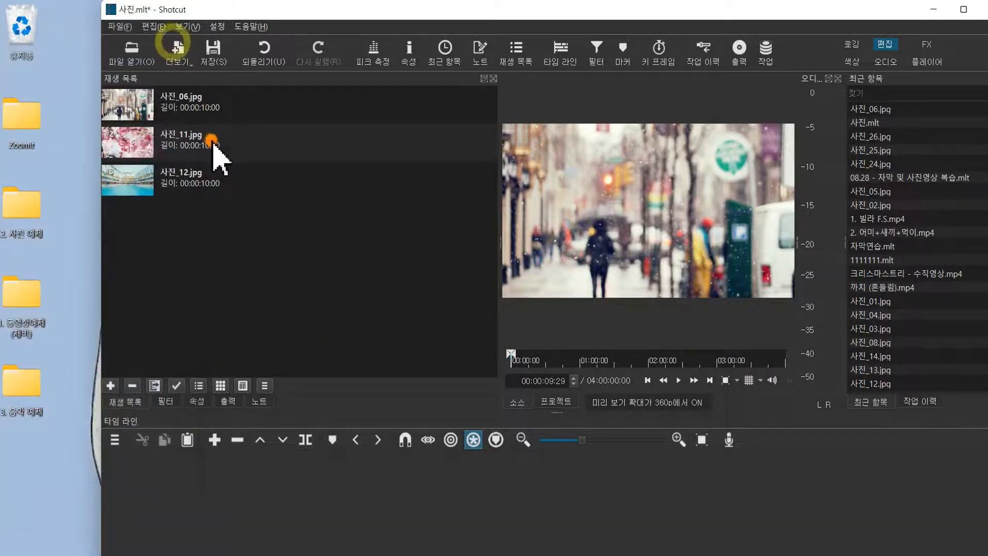
pyautogui.click(976, 7)
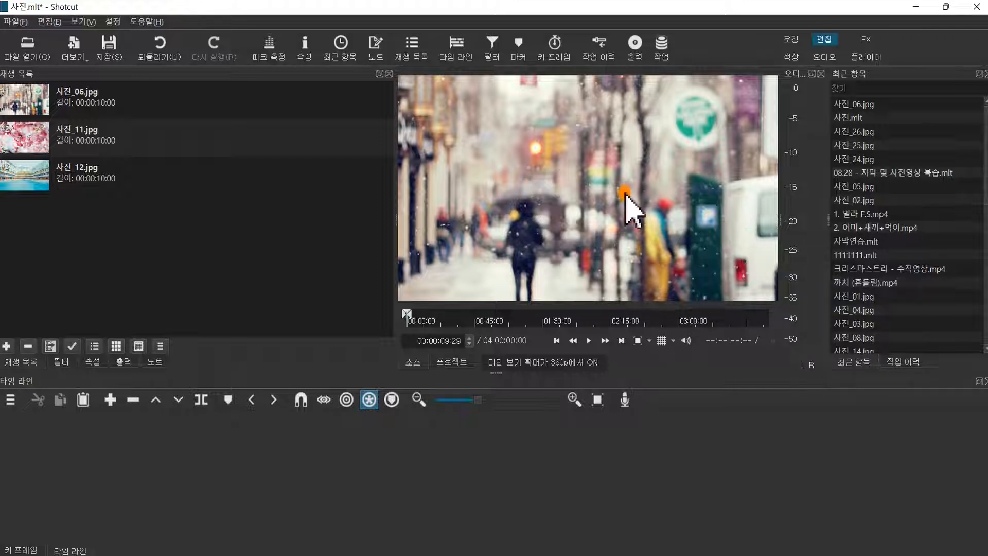
# Add the previewed 사진_06.jpg to the end of the playlist again and show the playlist as icons.
pyautogui.moveTo(626, 195); pyautogui.dragTo(48, 233)
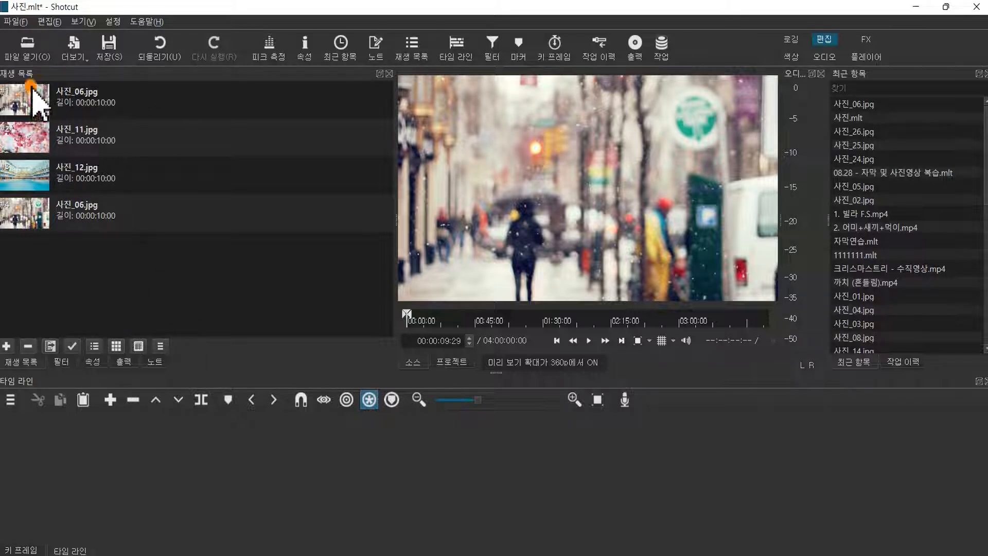
pyautogui.click(23, 117)
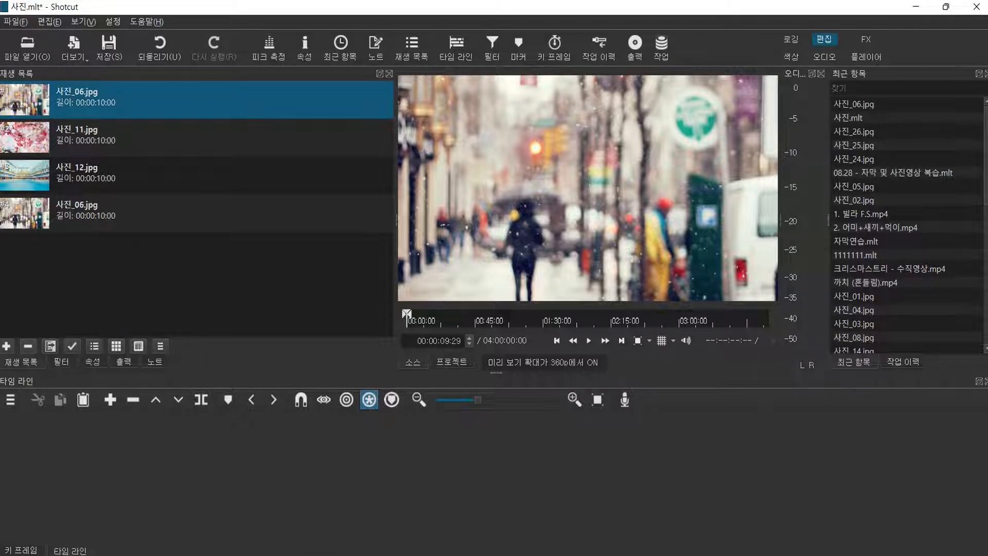
pyautogui.click(116, 345)
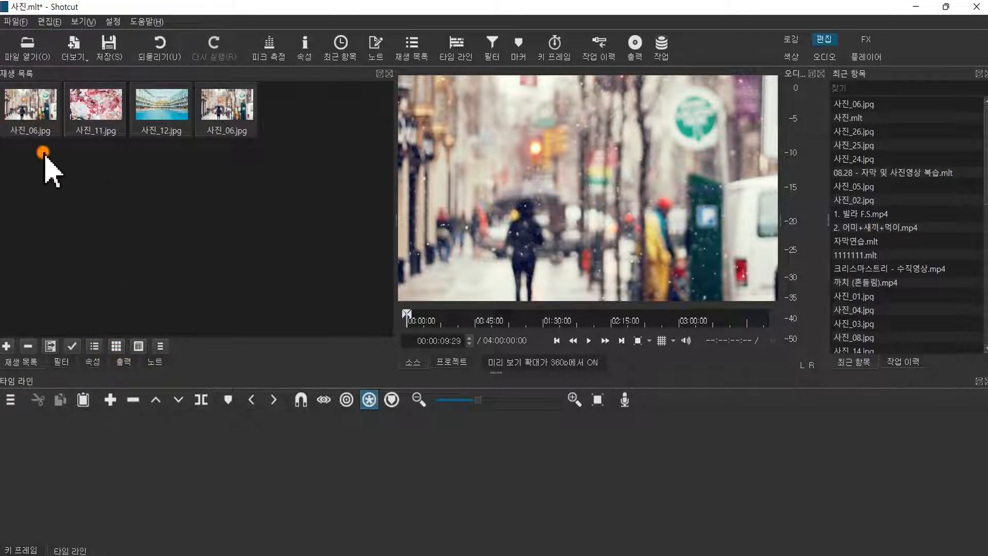
# Open the six photos 사진_22.jpg through 사진_27.jpg together into the playlist.
pyautogui.click(24, 58)
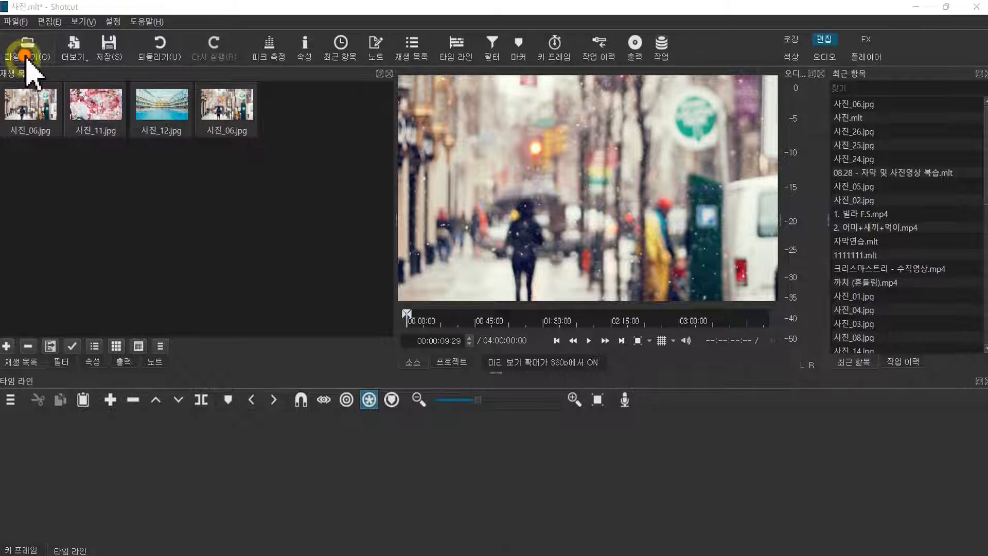
pyautogui.moveTo(837, 386); pyautogui.dragTo(452, 269)
pyautogui.click(763, 535)
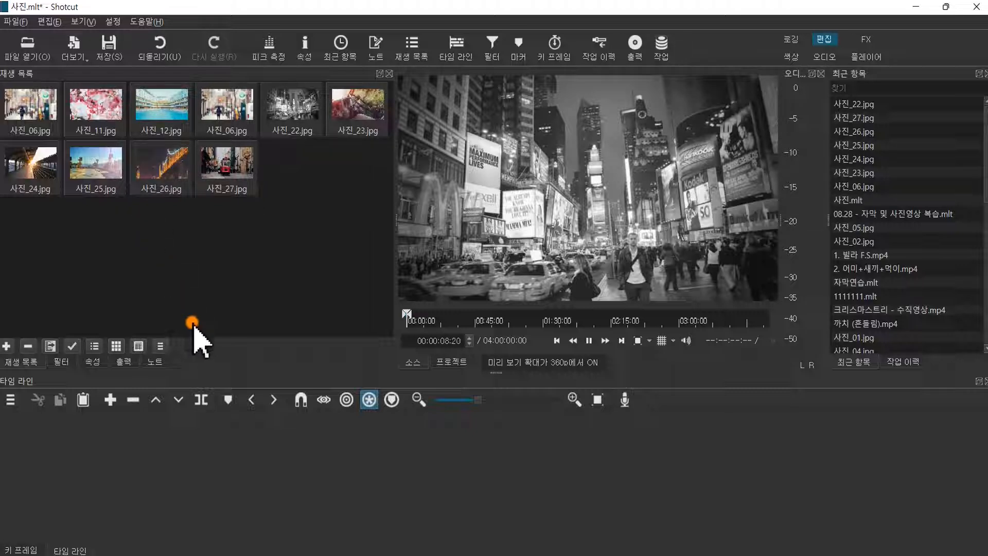
# Reorder the playlist so that 사진_22.jpg comes first and 사진_11.jpg second.
pyautogui.click(166, 171)
pyautogui.moveTo(297, 111); pyautogui.dragTo(7, 110)
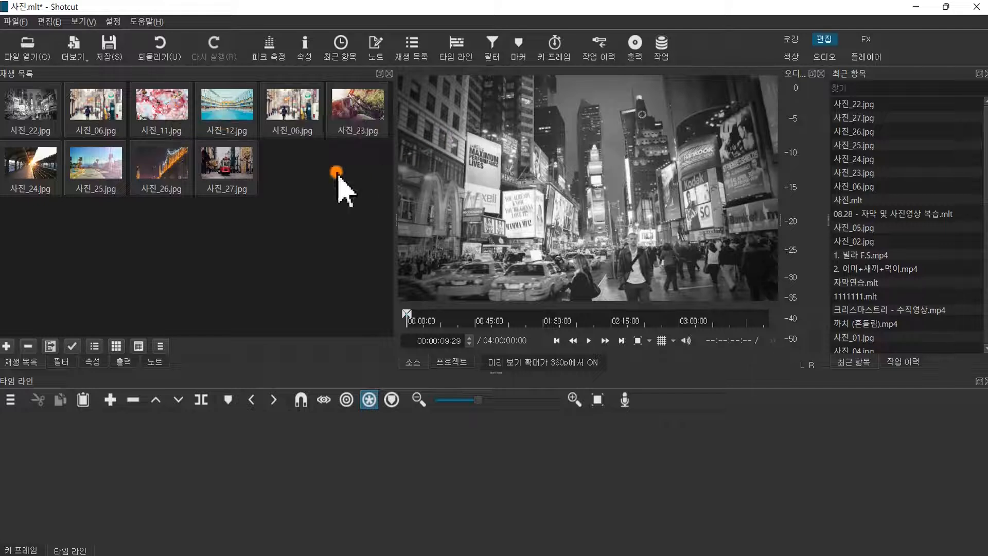
pyautogui.click(159, 107)
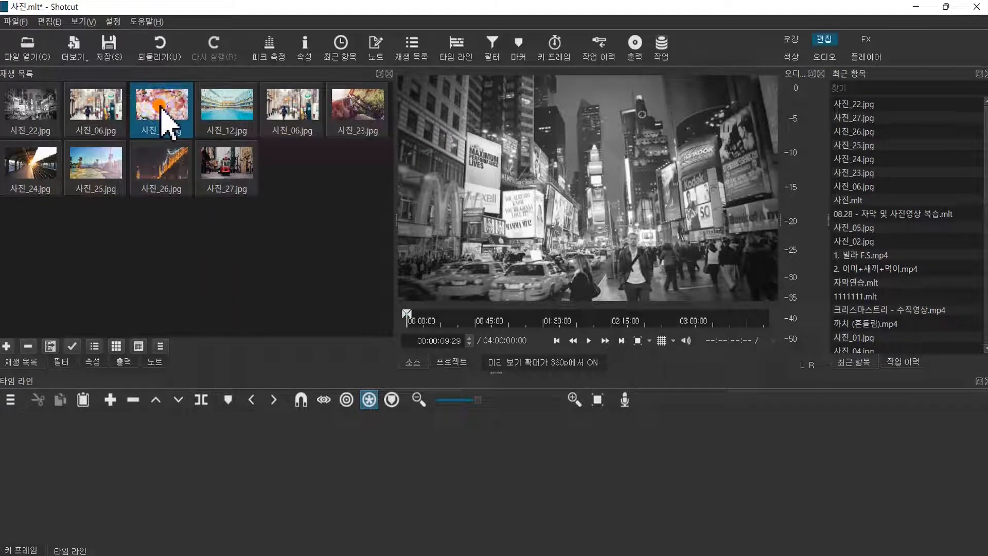
pyautogui.moveTo(157, 108); pyautogui.dragTo(72, 132)
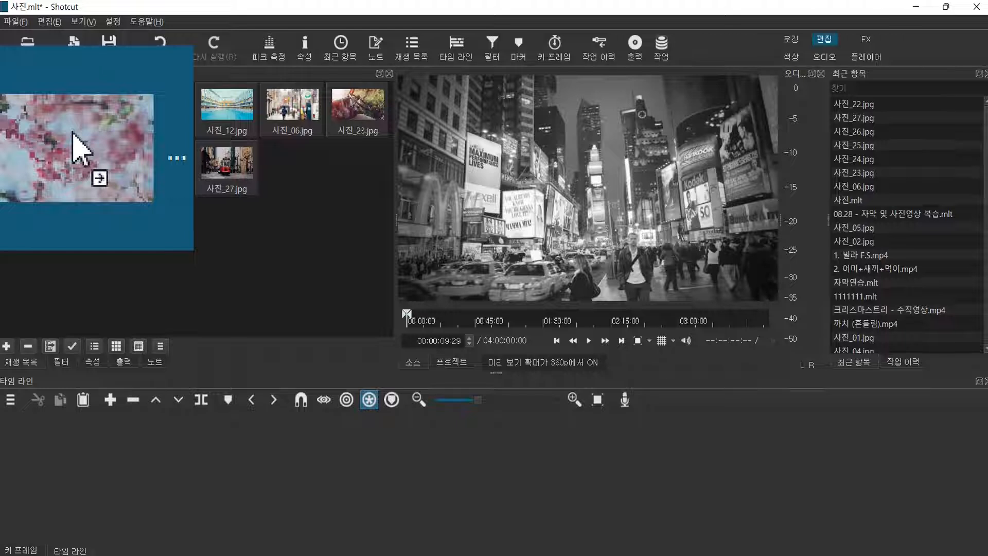
pyautogui.moveTo(72, 133); pyautogui.dragTo(74, 133)
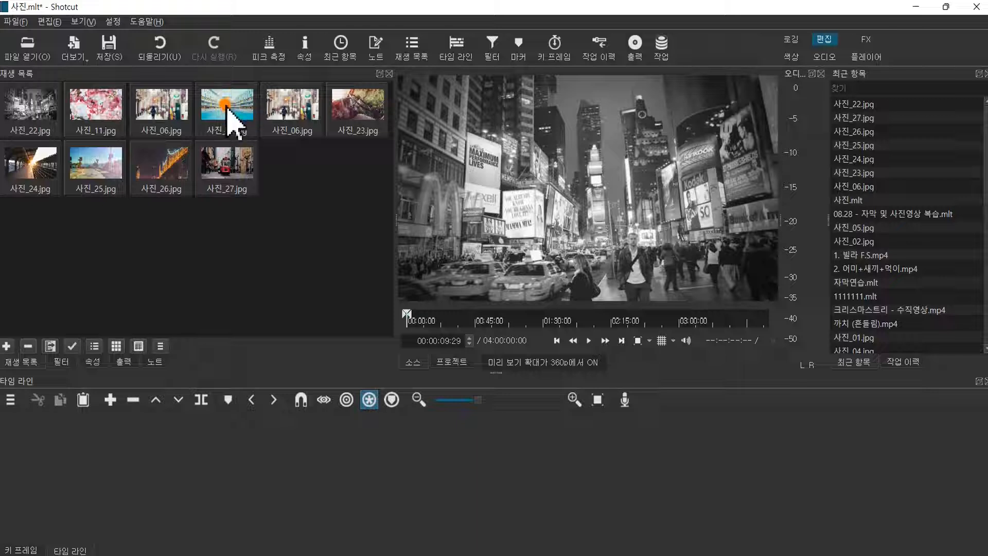
# Move 사진_27.jpg in the playlist to just before 사진_12.jpg.
pyautogui.moveTo(229, 109); pyautogui.dragTo(239, 188)
pyautogui.moveTo(236, 110)
pyautogui.mouseDown()
pyautogui.moveTo(246, 193)
pyautogui.moveTo(203, 177)
pyautogui.moveTo(230, 172)
pyautogui.mouseUp()
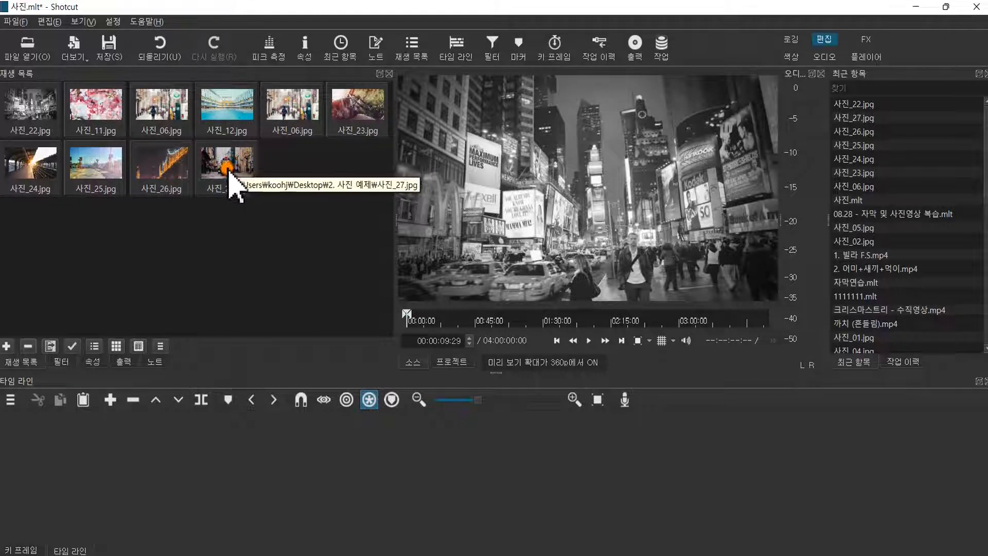
pyautogui.click(227, 169)
pyautogui.moveTo(229, 171); pyautogui.dragTo(202, 136)
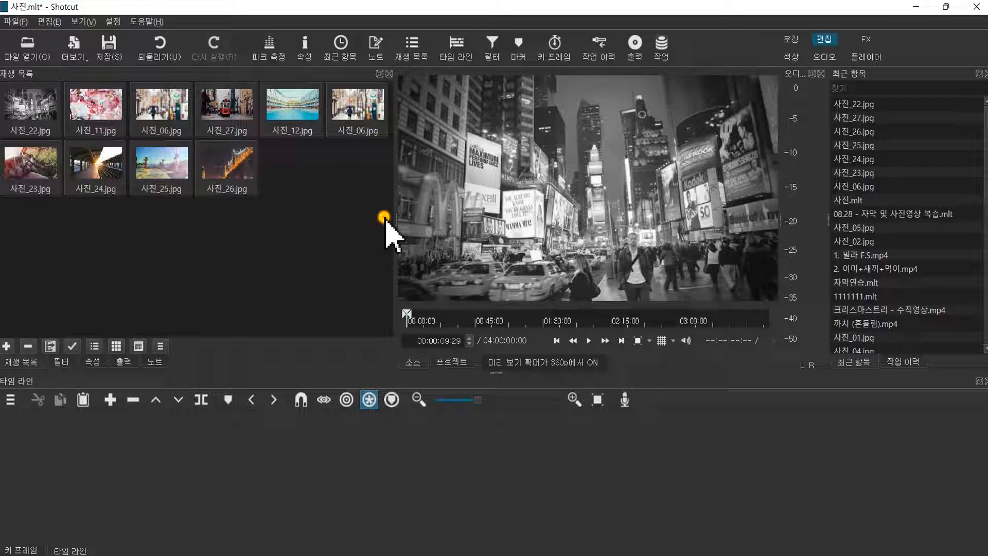
# Select all the playlist photos from 사진_22.jpg to 사진_26.jpg and place them at the start of the timeline on a new video track.
pyautogui.click(302, 131)
pyautogui.click(65, 103)
pyautogui.click(31, 121)
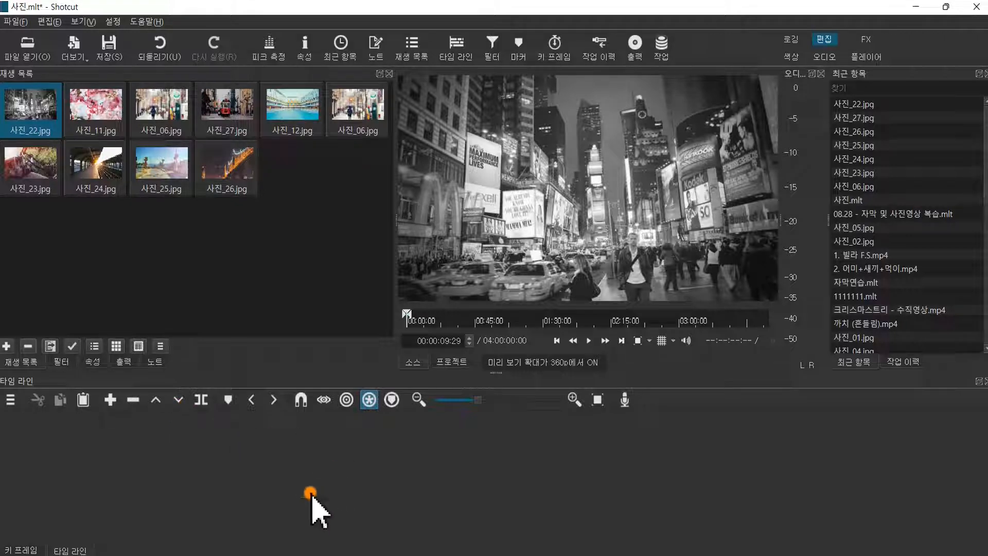
pyautogui.keyDown('shift'); pyautogui.click(241, 181); pyautogui.keyUp('shift')
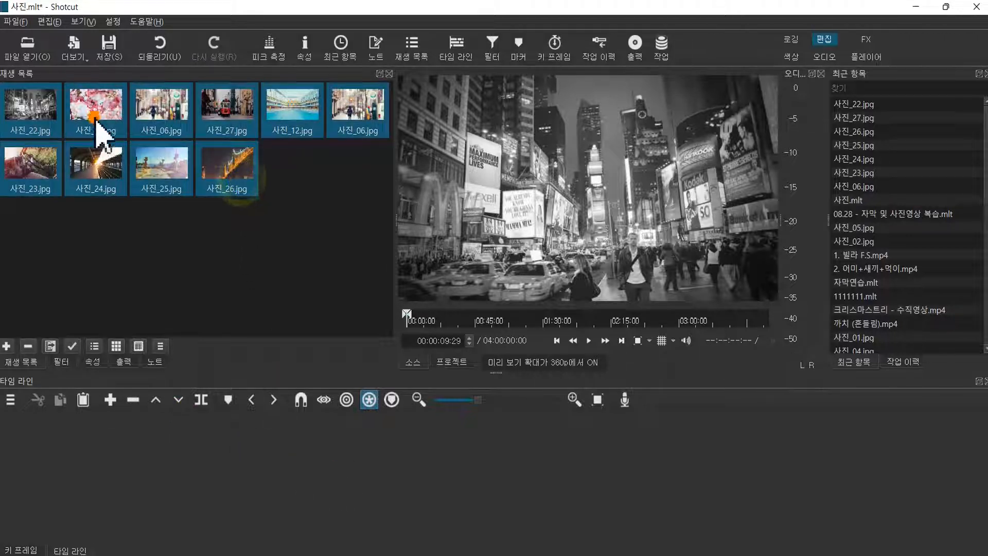
pyautogui.click(46, 118)
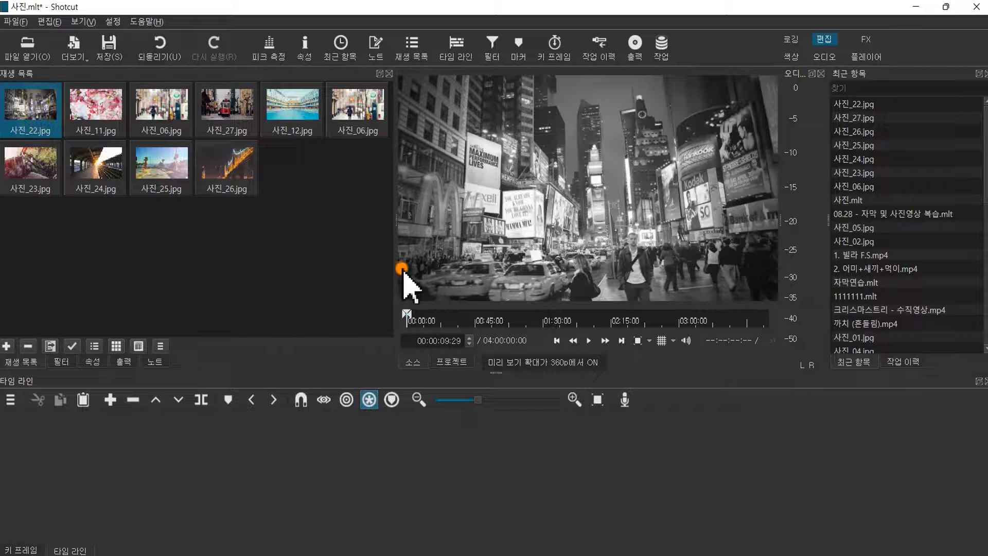
pyautogui.keyDown('shift'); pyautogui.click(250, 178); pyautogui.keyUp('shift')
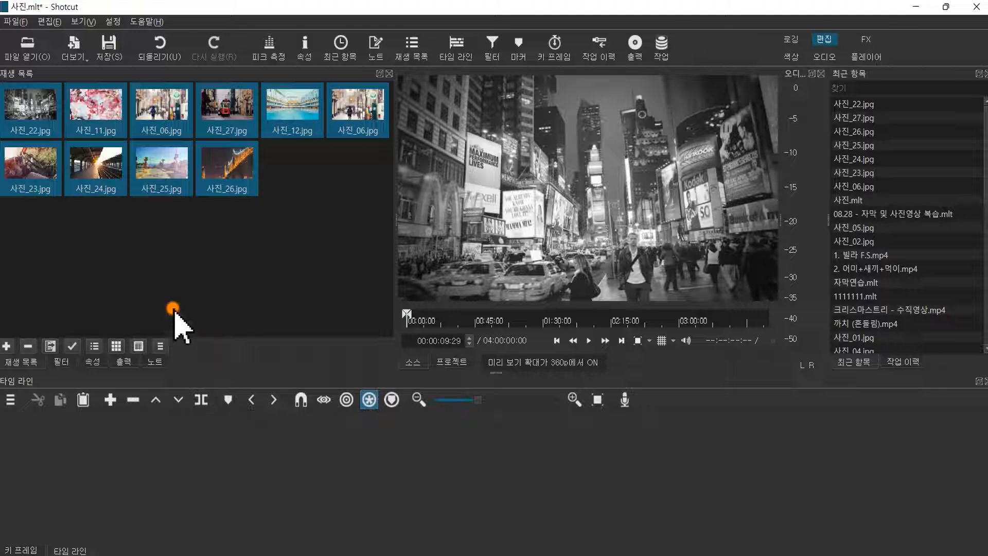
pyautogui.moveTo(40, 105); pyautogui.dragTo(153, 440)
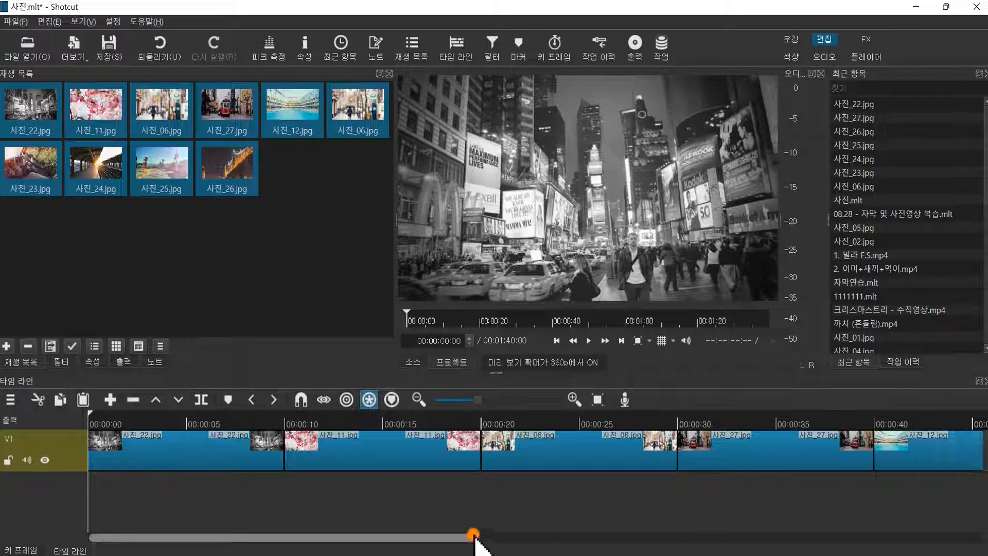
pyautogui.moveTo(464, 399); pyautogui.dragTo(459, 400)
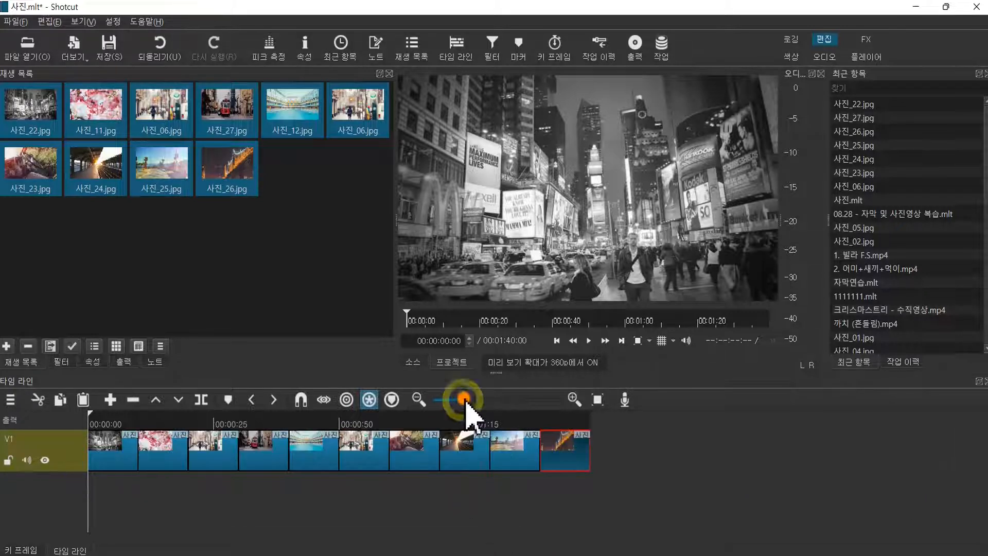
pyautogui.click(783, 479)
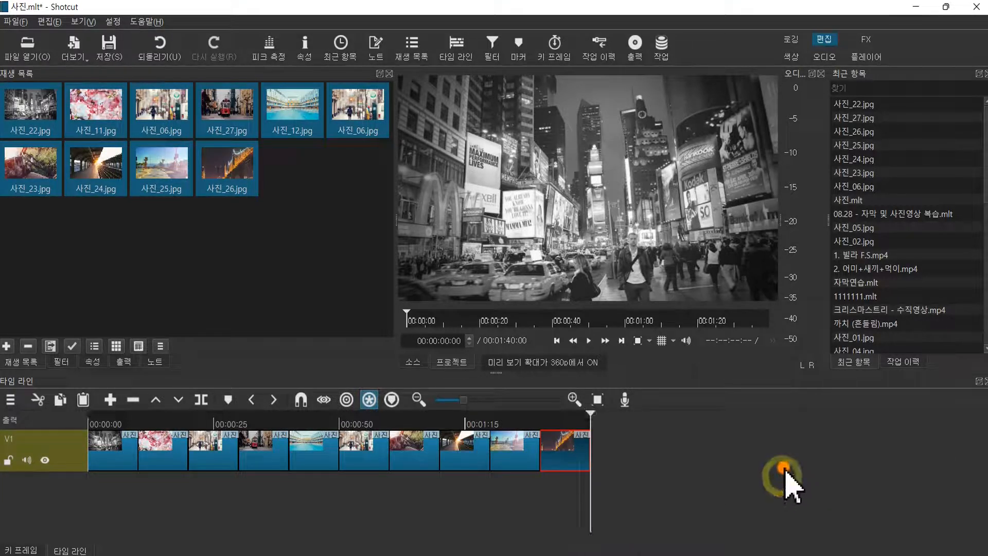
pyautogui.click(89, 419)
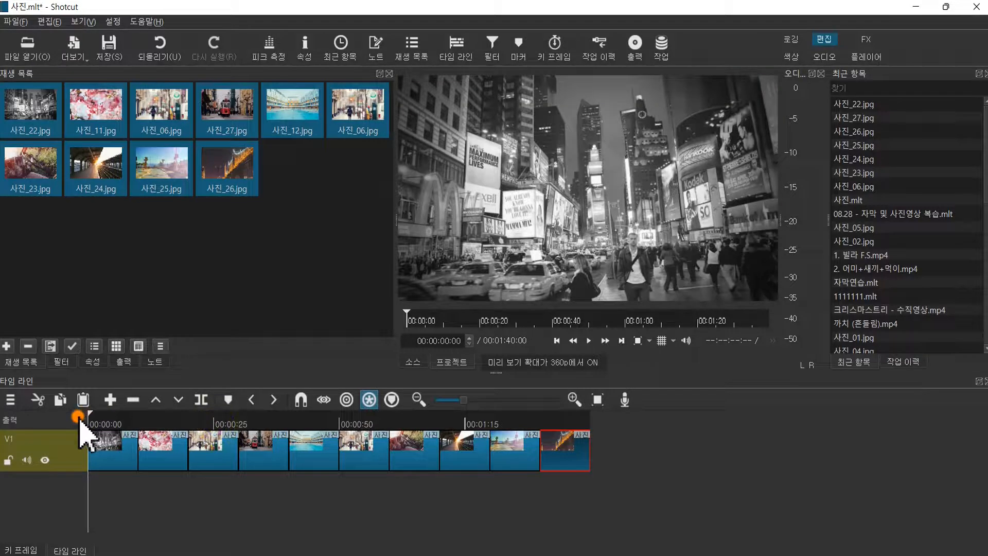
pyautogui.moveTo(118, 420); pyautogui.dragTo(115, 418)
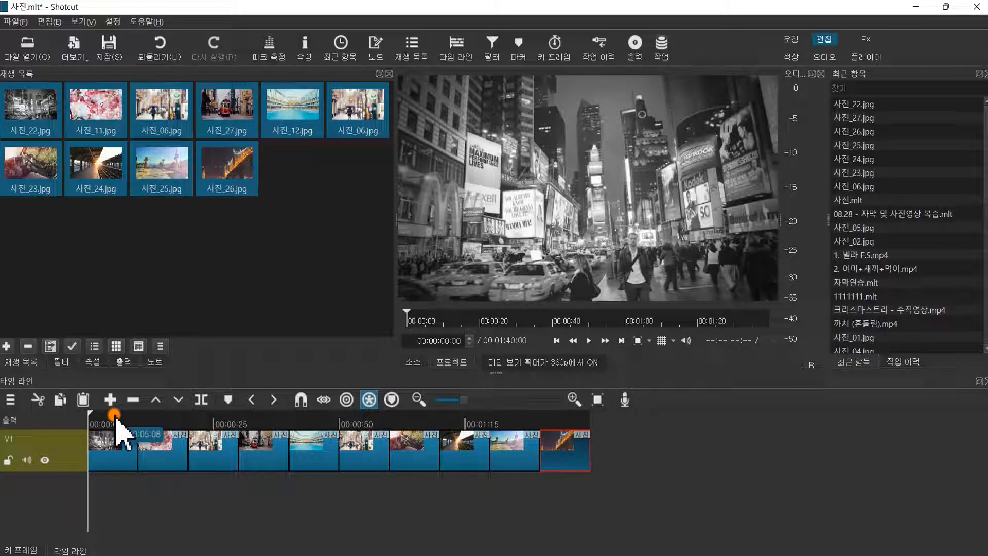
pyautogui.moveTo(117, 420); pyautogui.dragTo(121, 408)
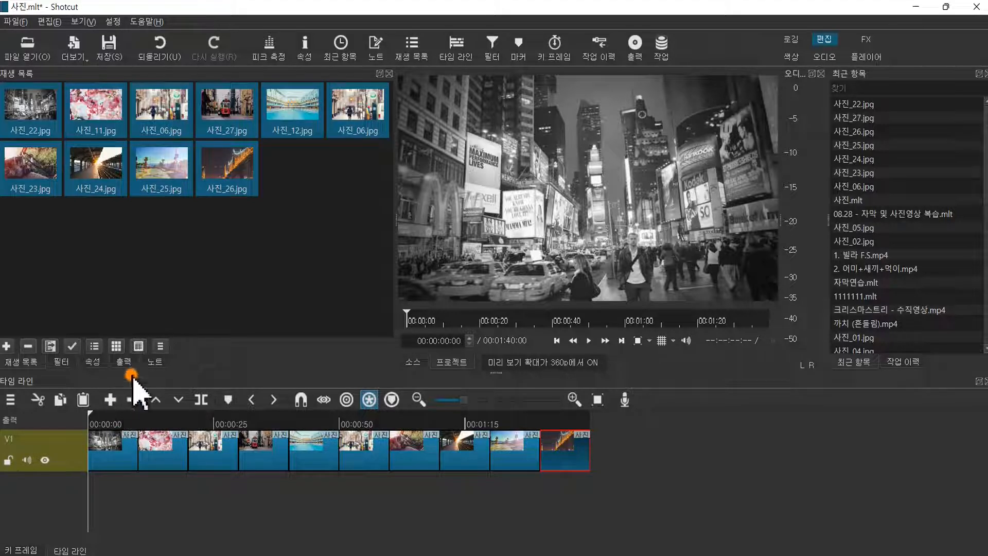
pyautogui.click(77, 54)
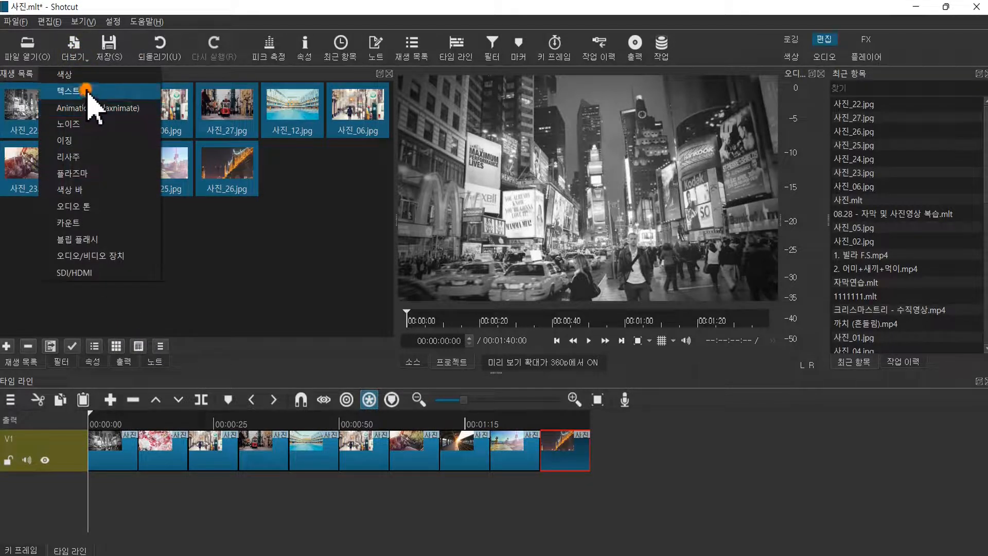
pyautogui.click(310, 206)
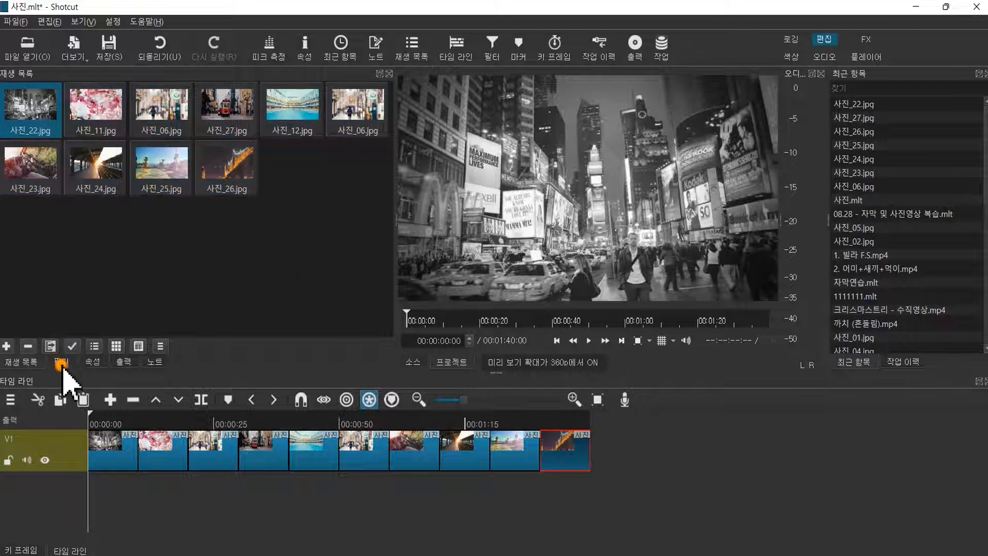
# Add the 텍스트: 단순 video filter to the 사진_26.jpg clip on the timeline.
pyautogui.click(62, 362)
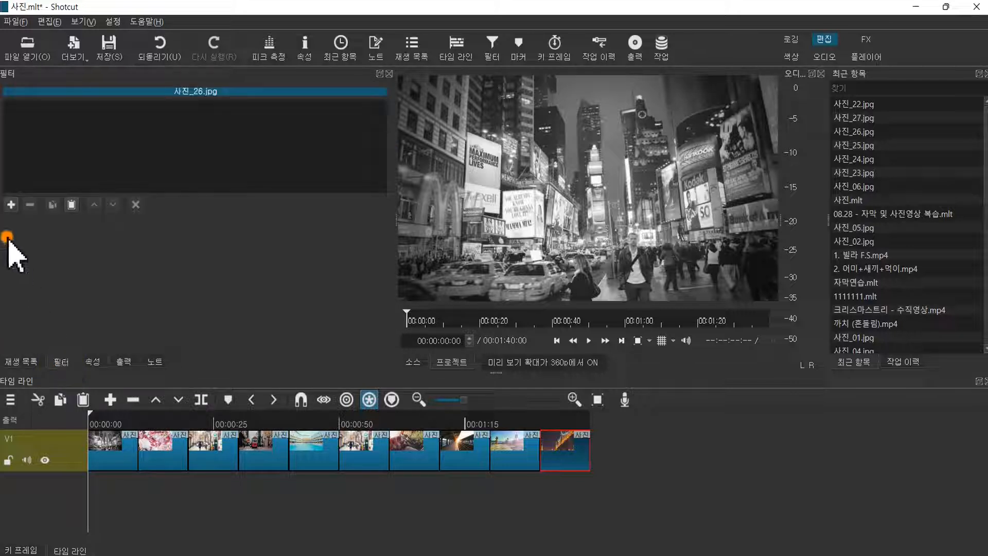
pyautogui.click(11, 204)
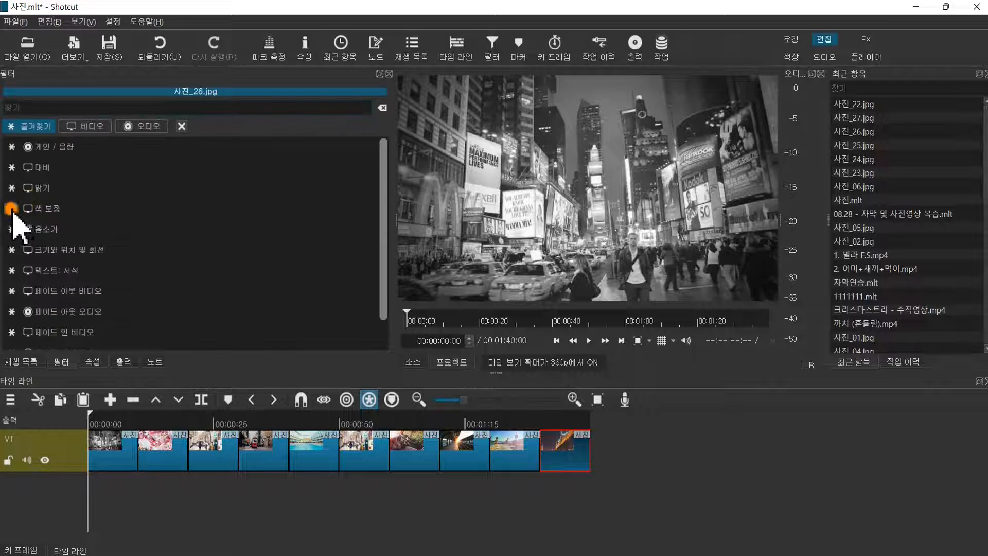
pyautogui.click(91, 126)
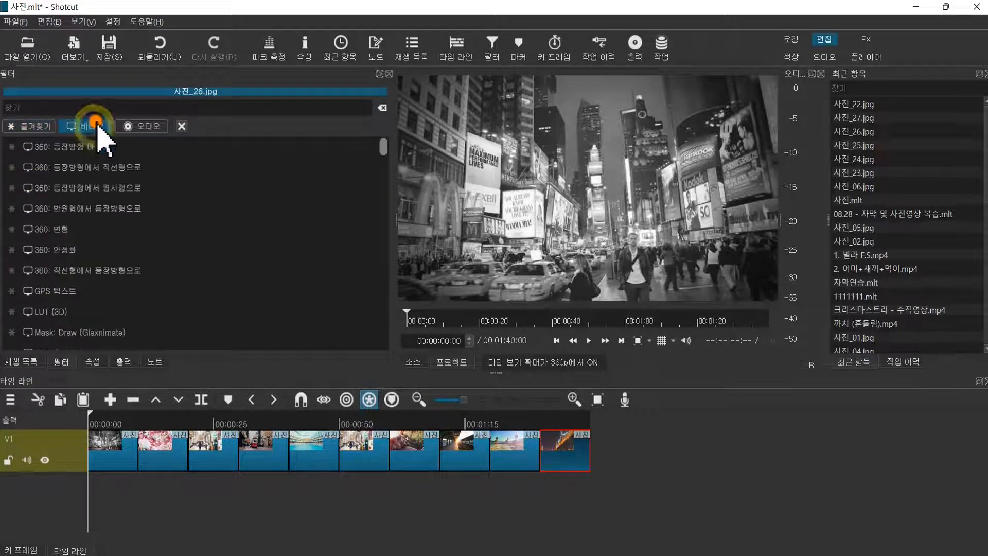
pyautogui.click(219, 195)
pyautogui.scroll(-3, 206, 278)
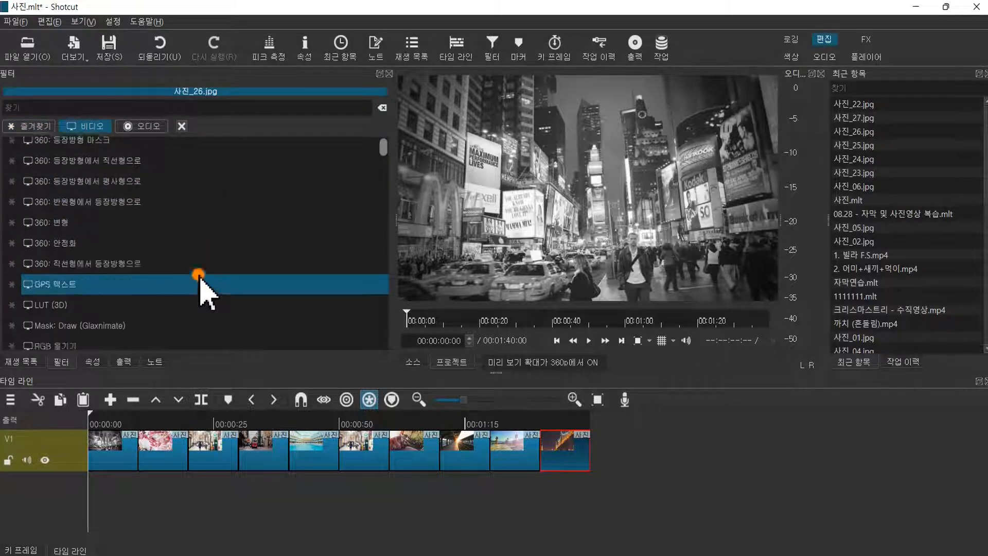
pyautogui.scroll(-6, 200, 278)
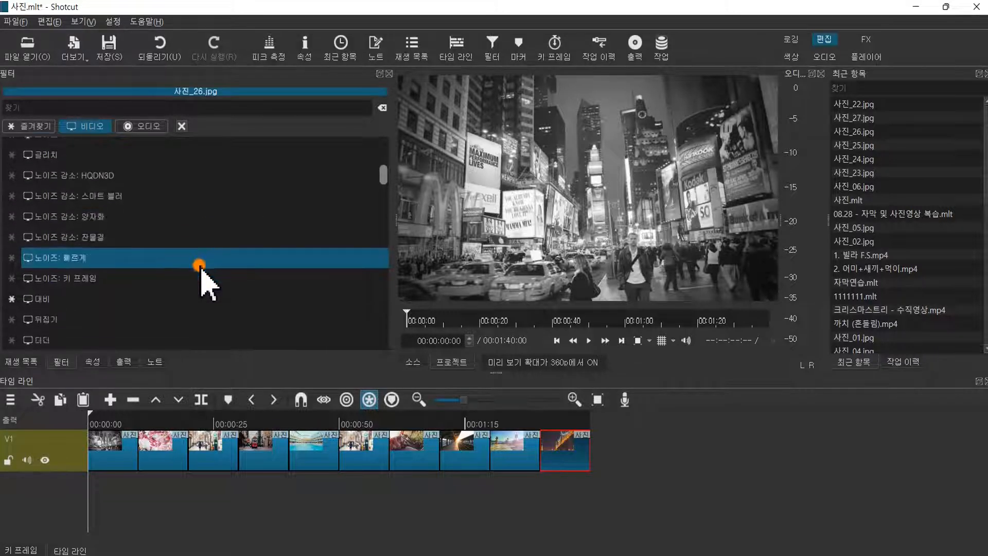
pyautogui.scroll(-5, 201, 267)
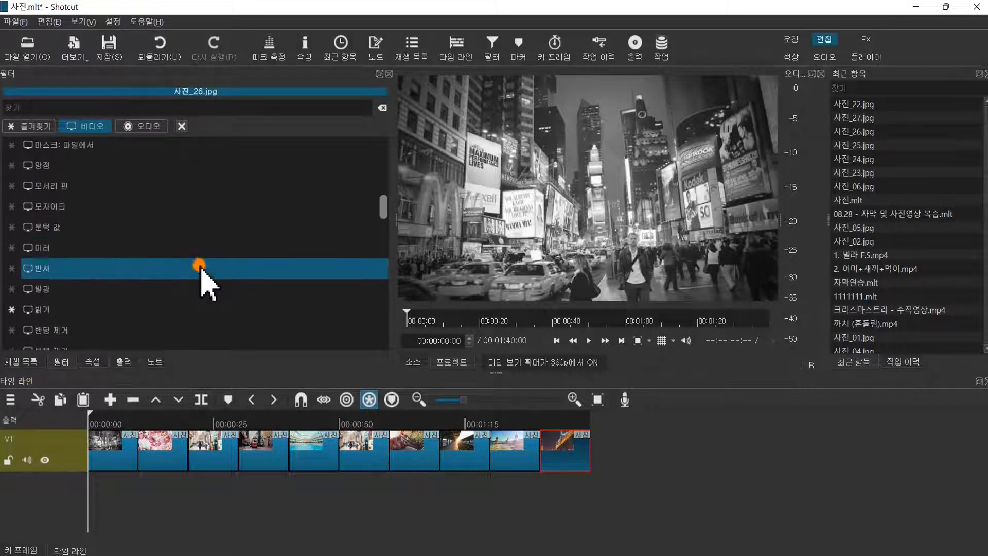
pyautogui.scroll(-8, 200, 266)
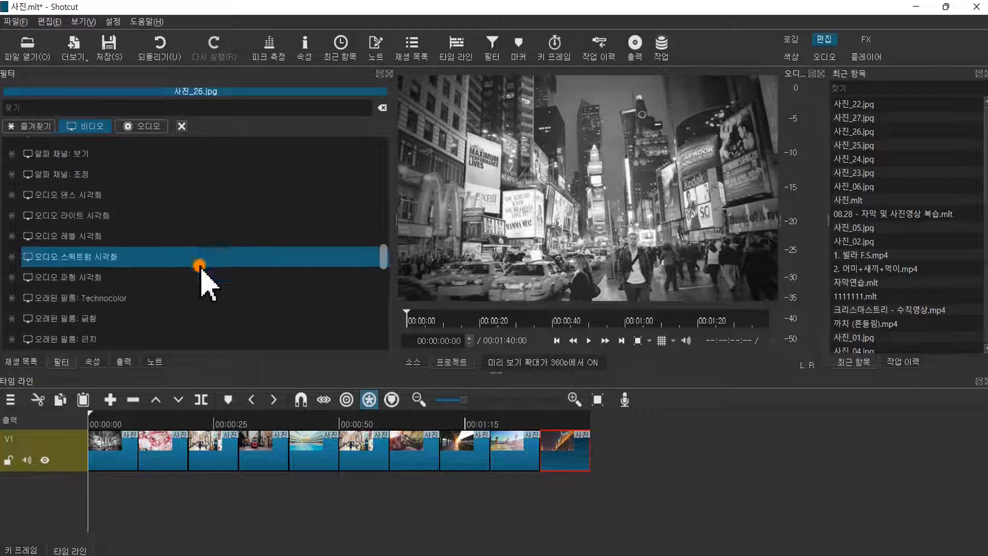
pyautogui.scroll(-8, 200, 267)
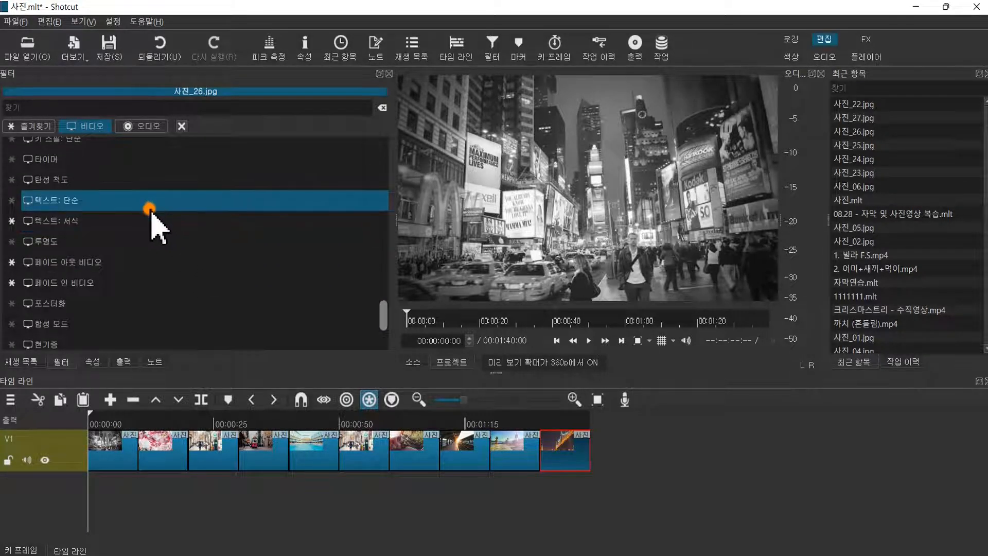
pyautogui.click(10, 200)
pyautogui.click(63, 200)
pyautogui.click(63, 199)
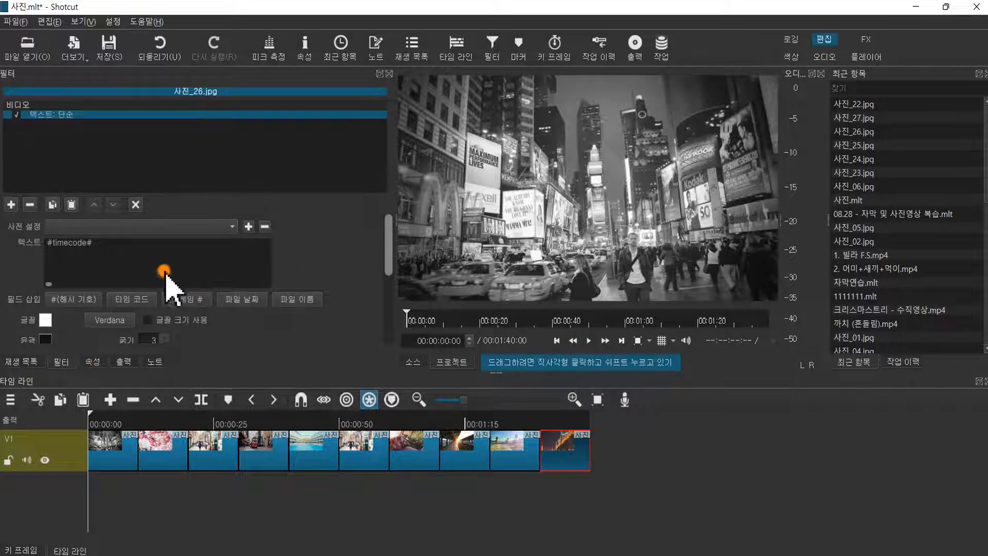
pyautogui.click(71, 48)
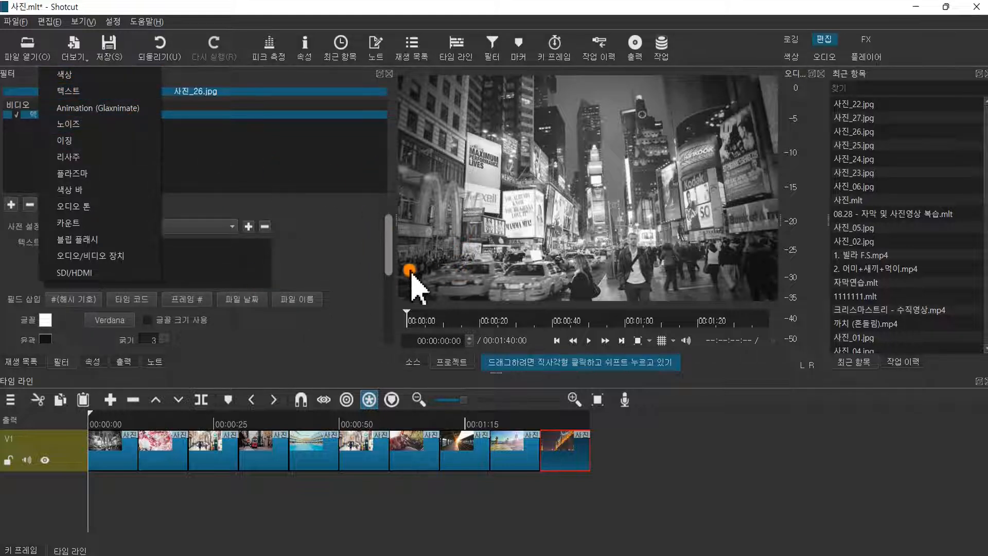
pyautogui.click(394, 257)
pyautogui.moveTo(393, 272); pyautogui.dragTo(395, 228)
pyautogui.click(387, 211)
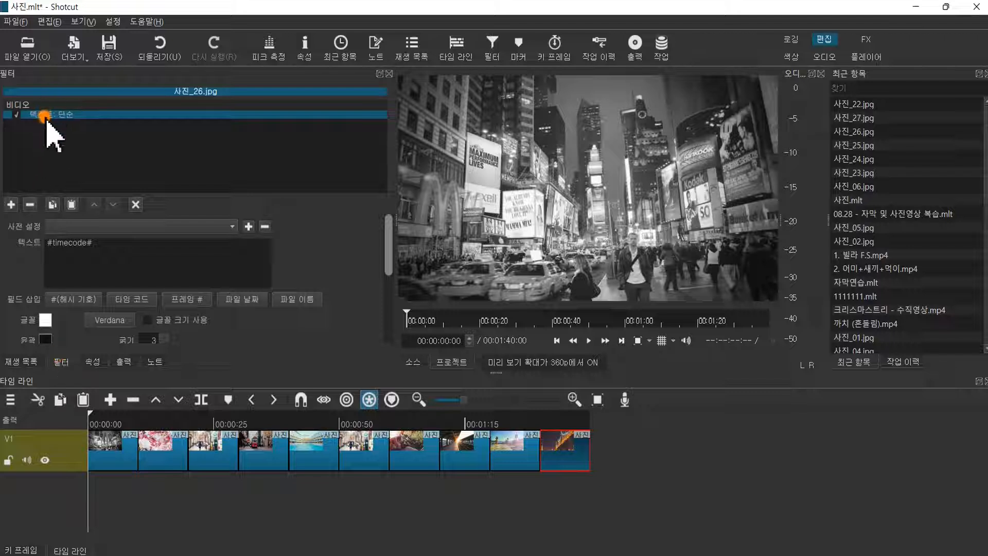
pyautogui.click(75, 55)
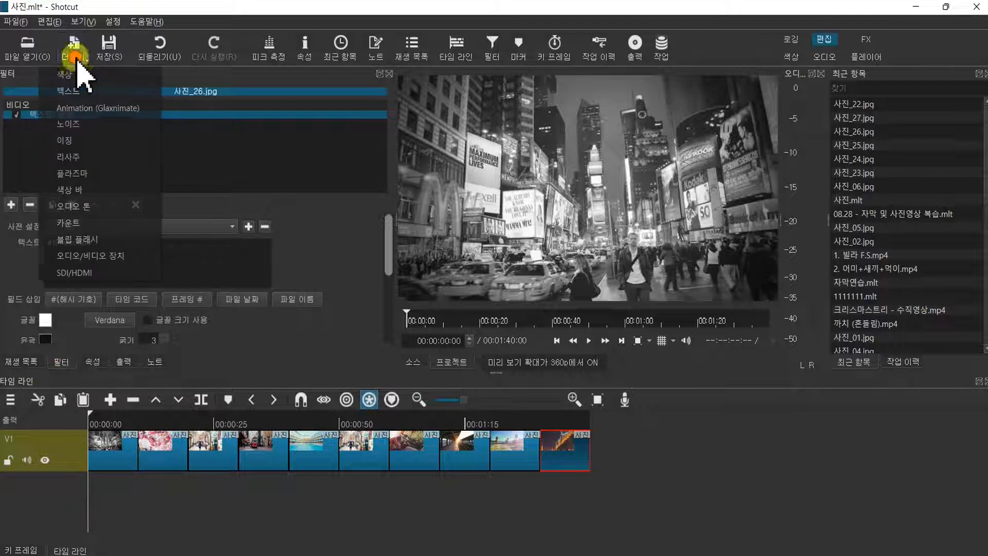
pyautogui.click(77, 92)
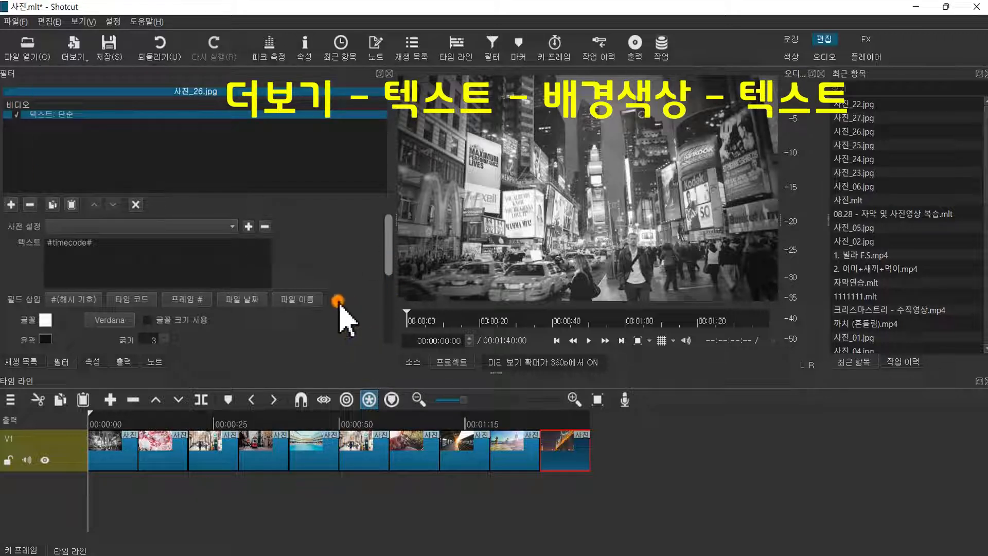
pyautogui.click(75, 45)
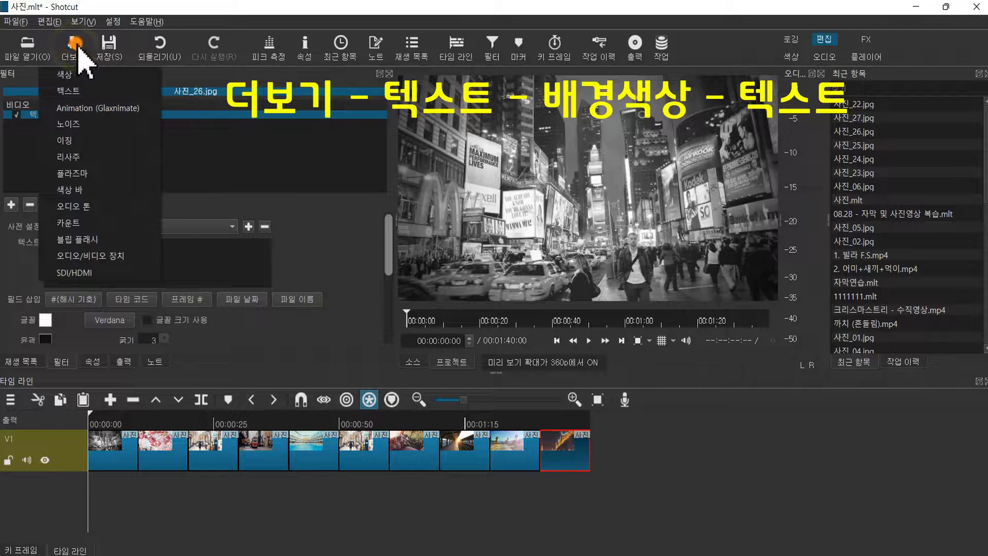
pyautogui.click(85, 91)
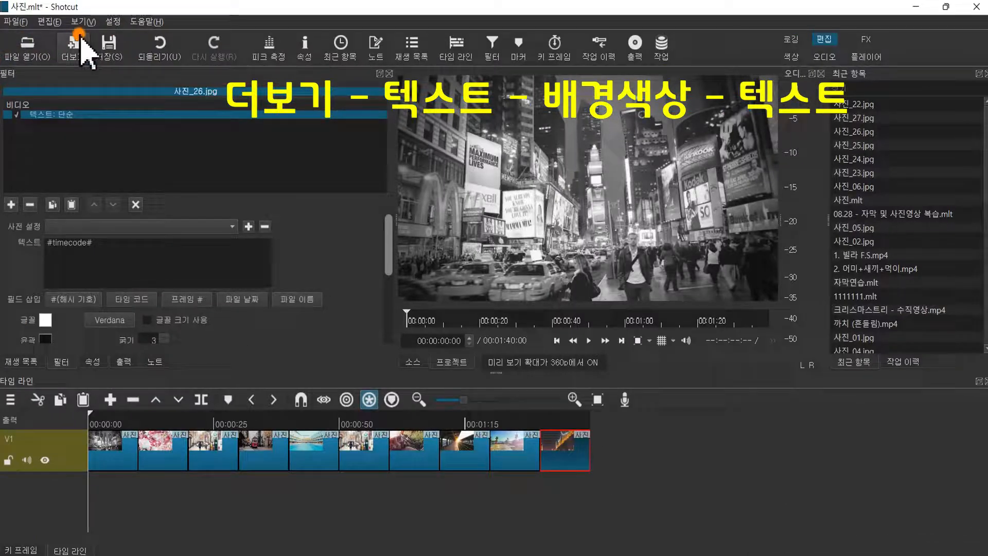
# Start creating a new text clip and open its text and background colour settings.
pyautogui.click(127, 19)
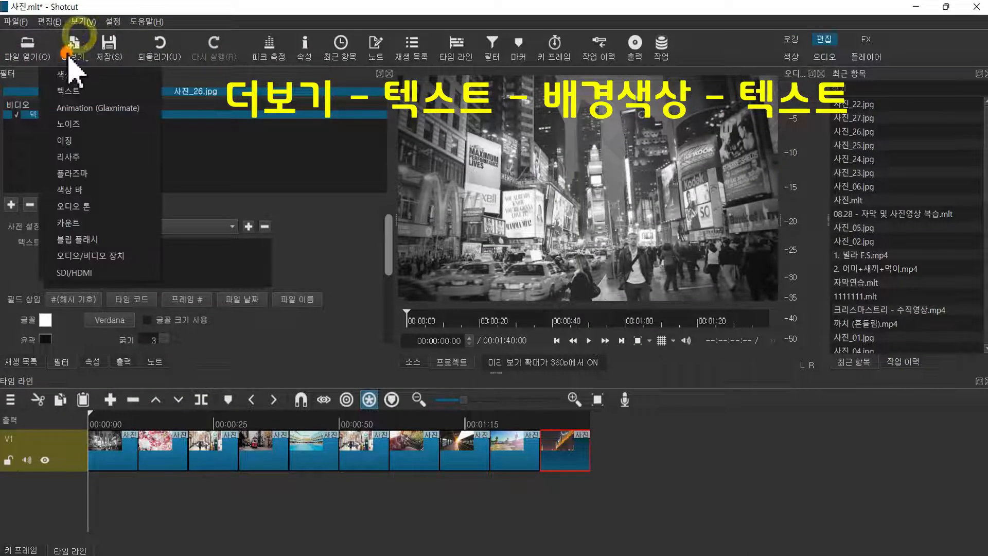
pyautogui.click(106, 98)
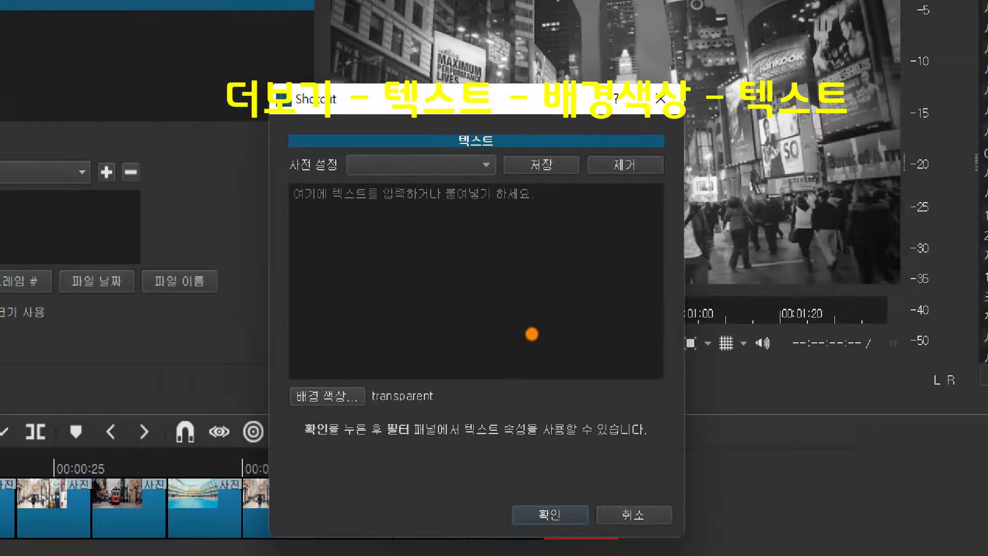
pyautogui.click(534, 332)
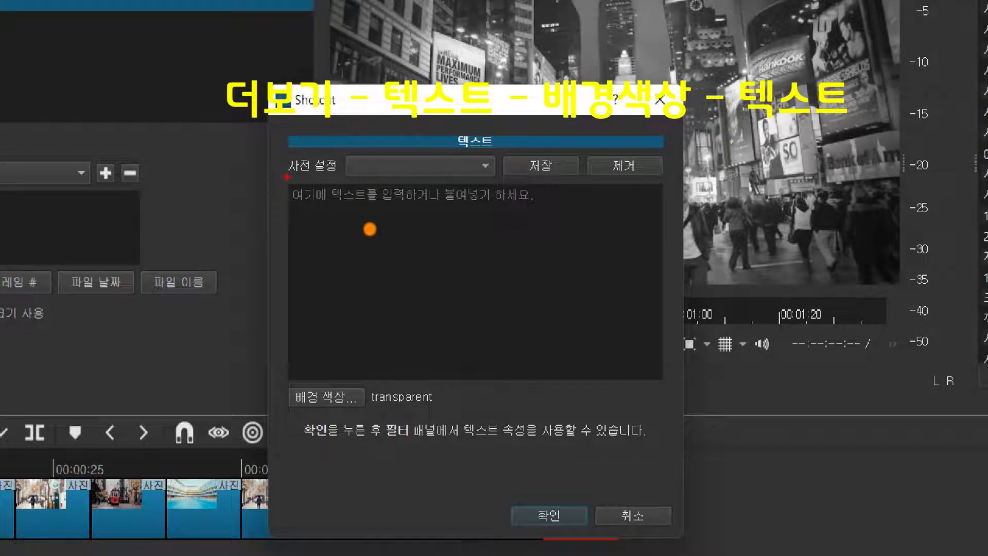
pyautogui.click(371, 235)
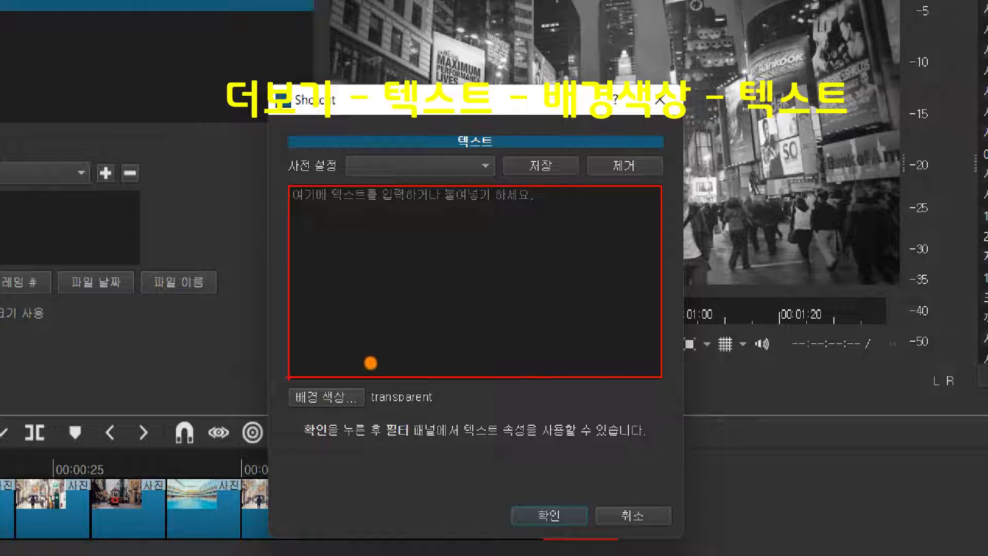
pyautogui.click(366, 364)
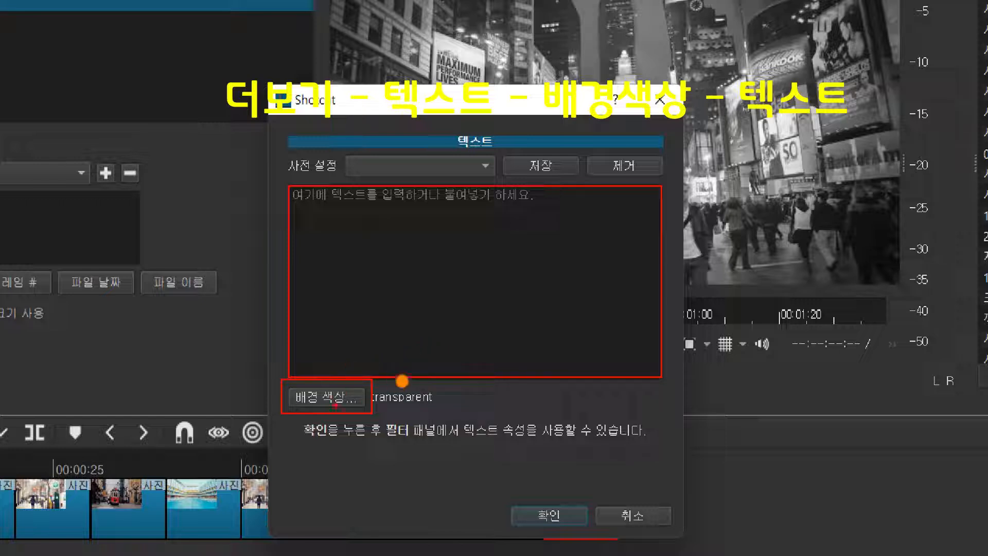
pyautogui.click(402, 376)
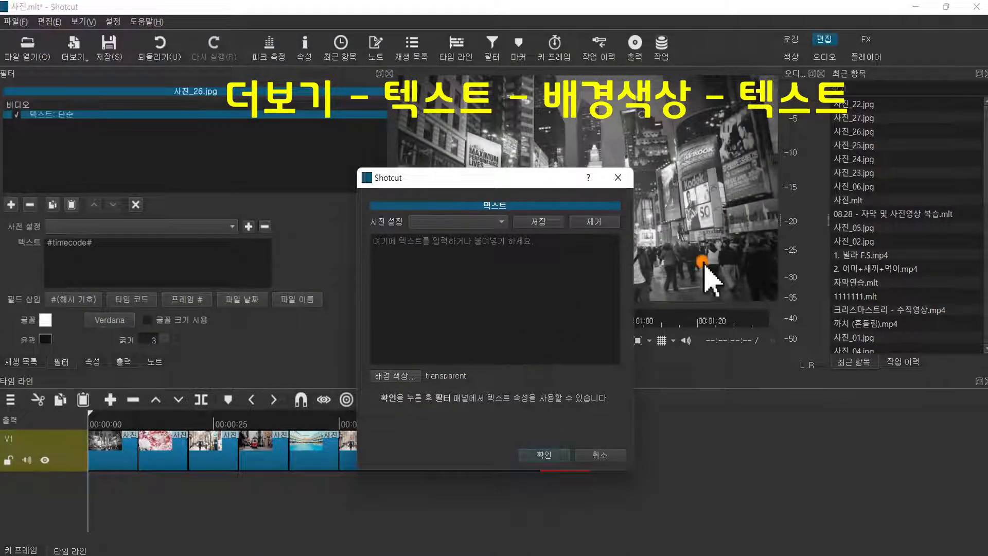
# Sample a blue from the screen for the text clip's background and add #3080f0 to the custom colours.
pyautogui.click(393, 380)
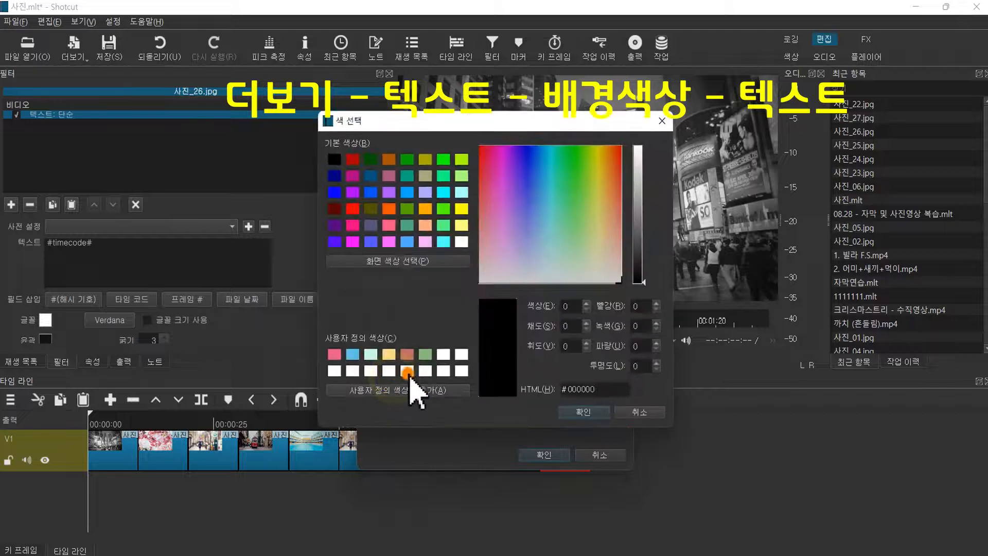
pyautogui.click(412, 263)
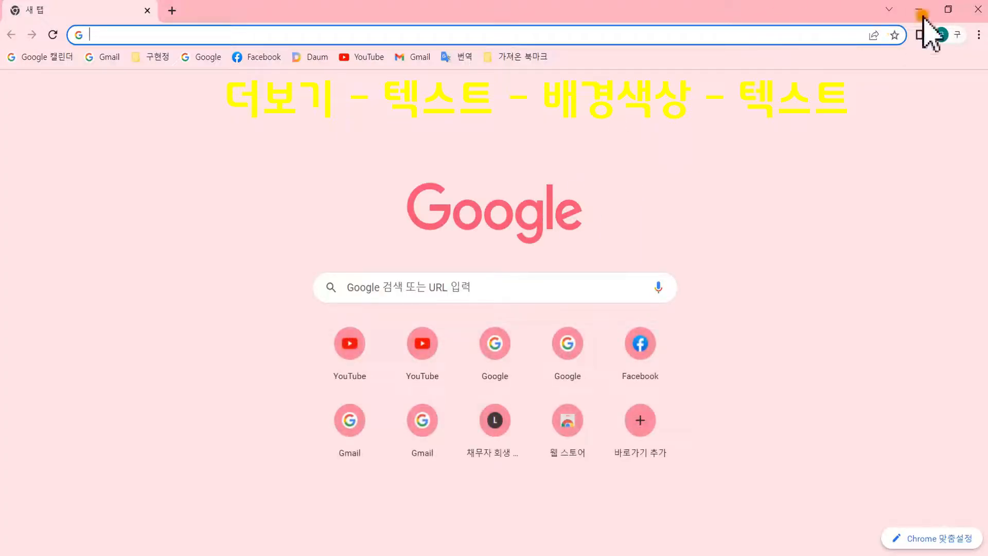
pyautogui.click(979, 9)
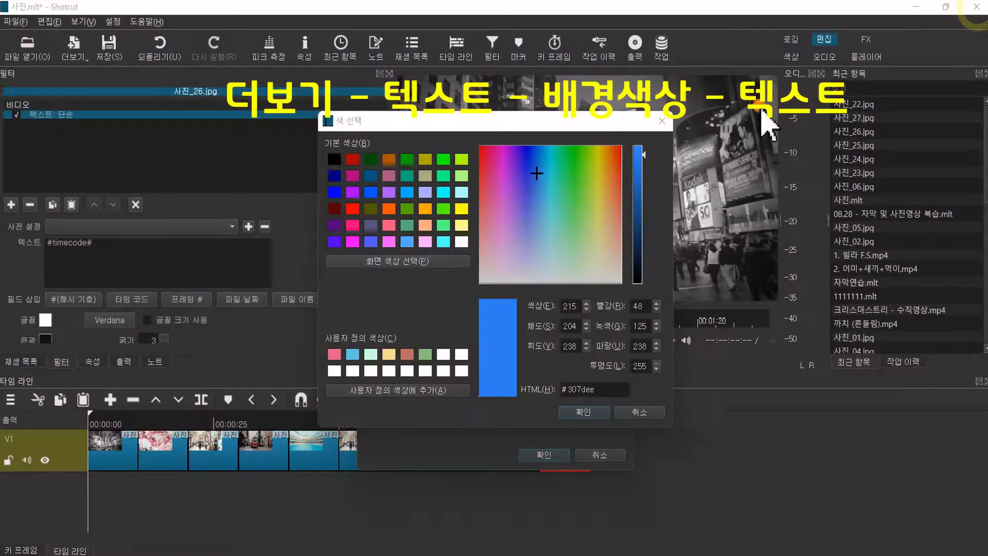
pyautogui.click(641, 155)
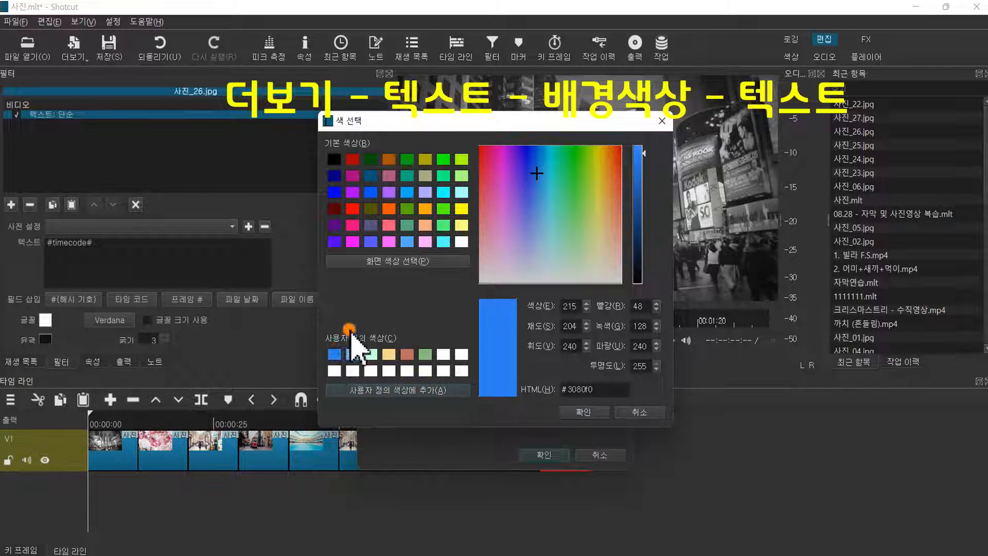
pyautogui.click(335, 354)
pyautogui.click(334, 354)
pyautogui.click(455, 352)
# Set the text clip's background to the dusty pink #c89ea9 by adjusting hue, saturation and brightness.
pyautogui.click(352, 163)
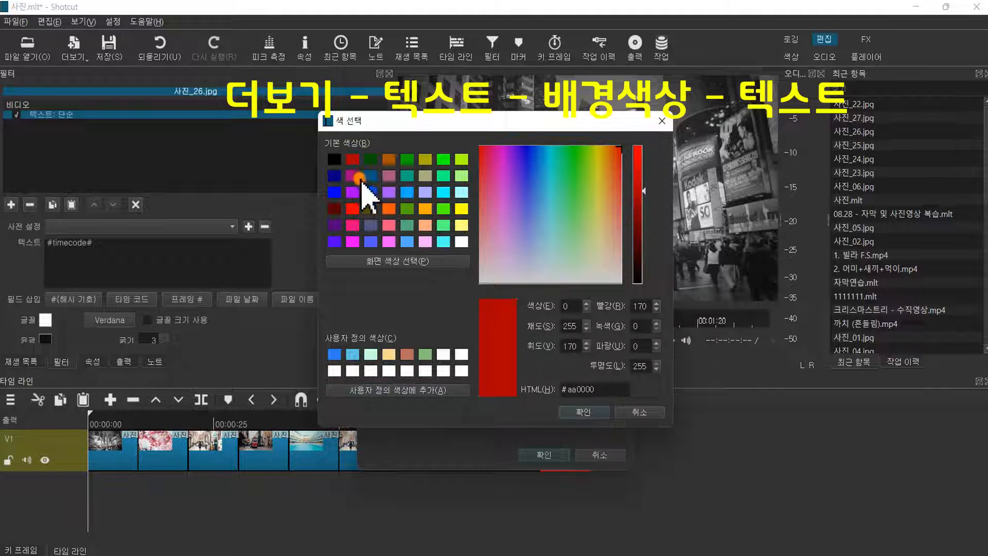
pyautogui.click(352, 175)
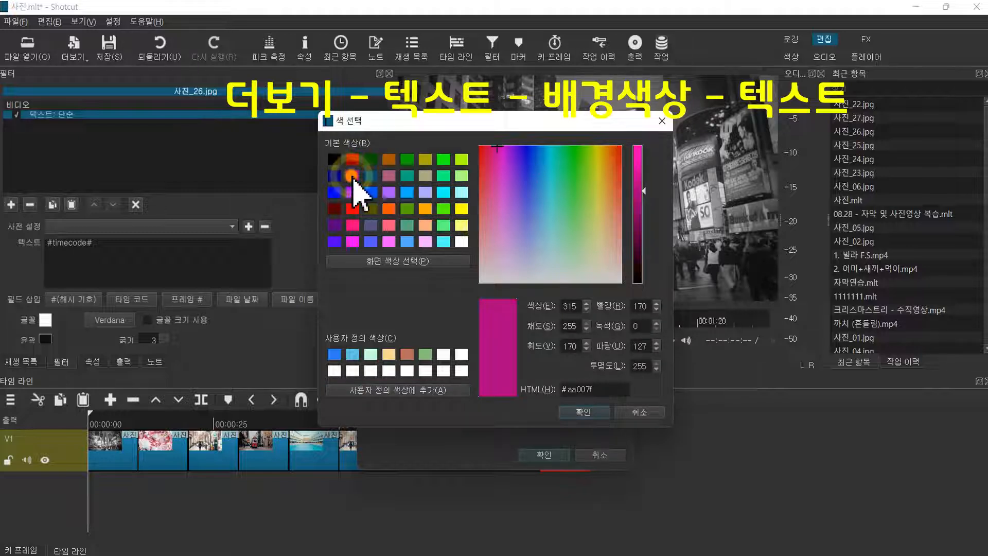
pyautogui.moveTo(499, 135)
pyautogui.mouseDown()
pyautogui.moveTo(508, 283)
pyautogui.moveTo(612, 270)
pyautogui.moveTo(625, 212)
pyautogui.moveTo(607, 188)
pyautogui.moveTo(608, 254)
pyautogui.moveTo(569, 269)
pyautogui.moveTo(504, 244)
pyautogui.mouseUp()
pyautogui.moveTo(492, 245); pyautogui.dragTo(485, 246)
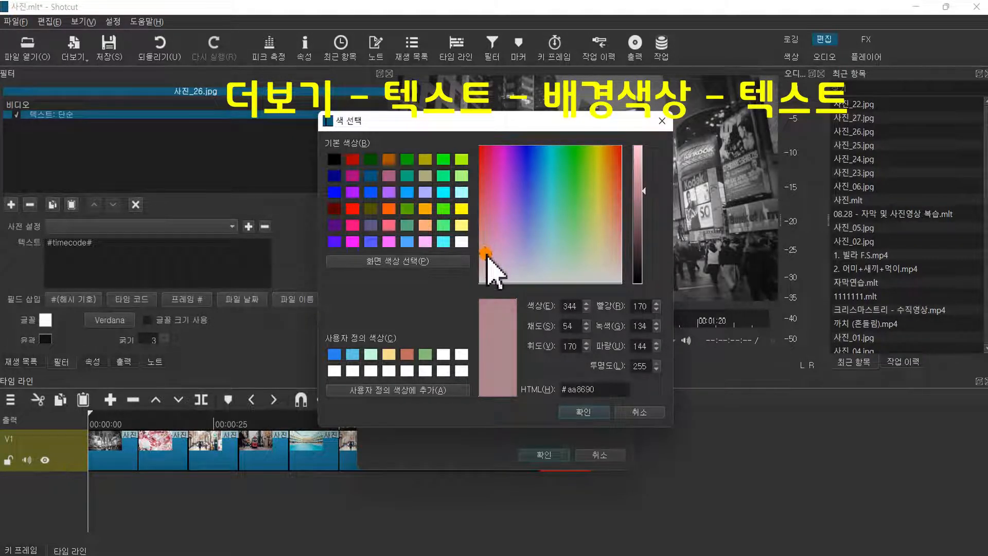
pyautogui.click(642, 193)
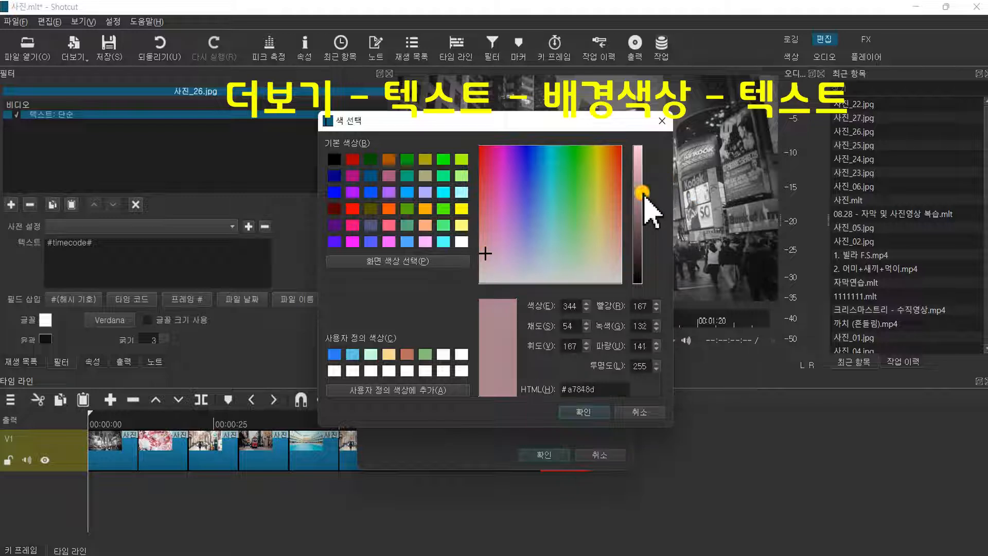
pyautogui.moveTo(642, 193)
pyautogui.mouseDown()
pyautogui.moveTo(639, 165)
pyautogui.moveTo(640, 230)
pyautogui.moveTo(641, 178)
pyautogui.mouseUp()
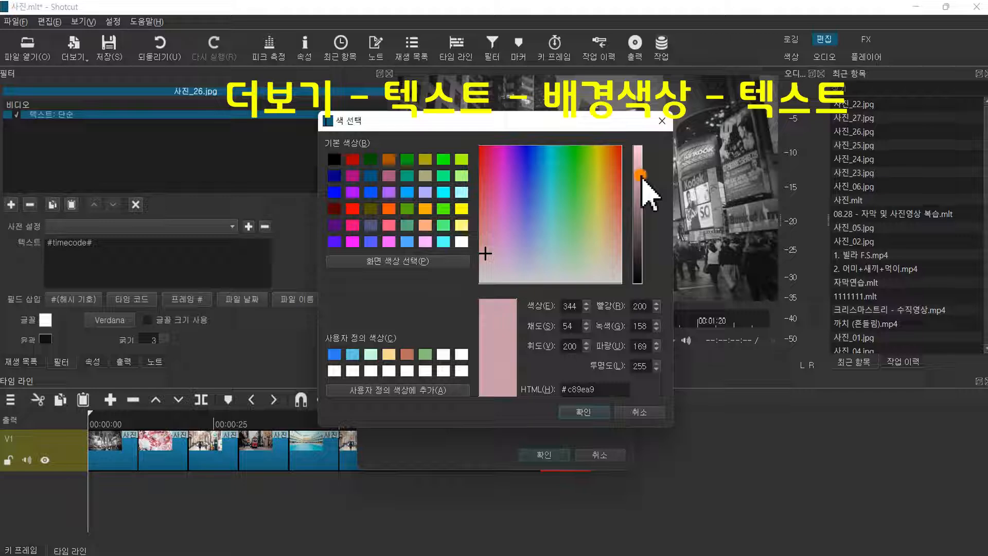
pyautogui.click(589, 409)
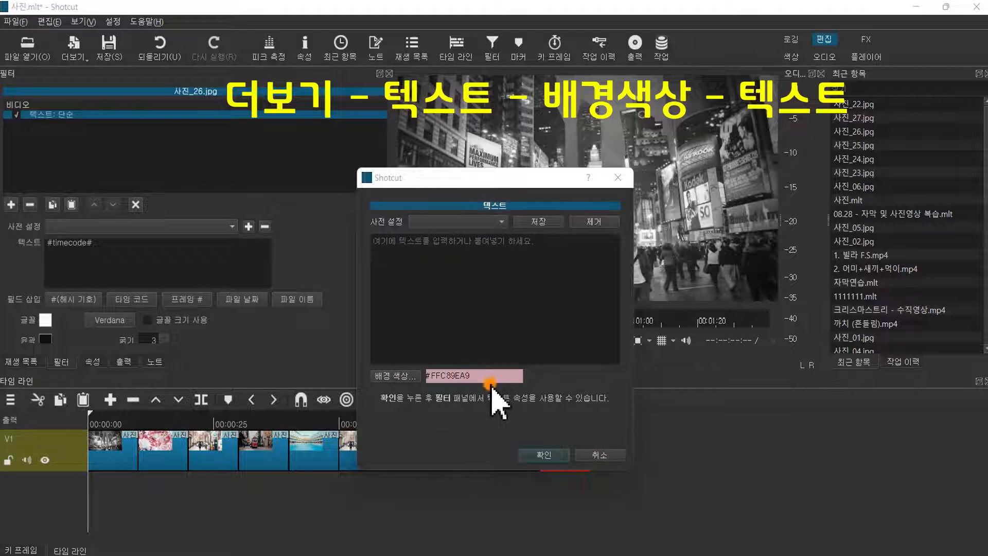
# Set the text clip's background to the olive green #86b012 by adjusting a yellow base colour's hue, saturation and brightness.
pyautogui.click(403, 374)
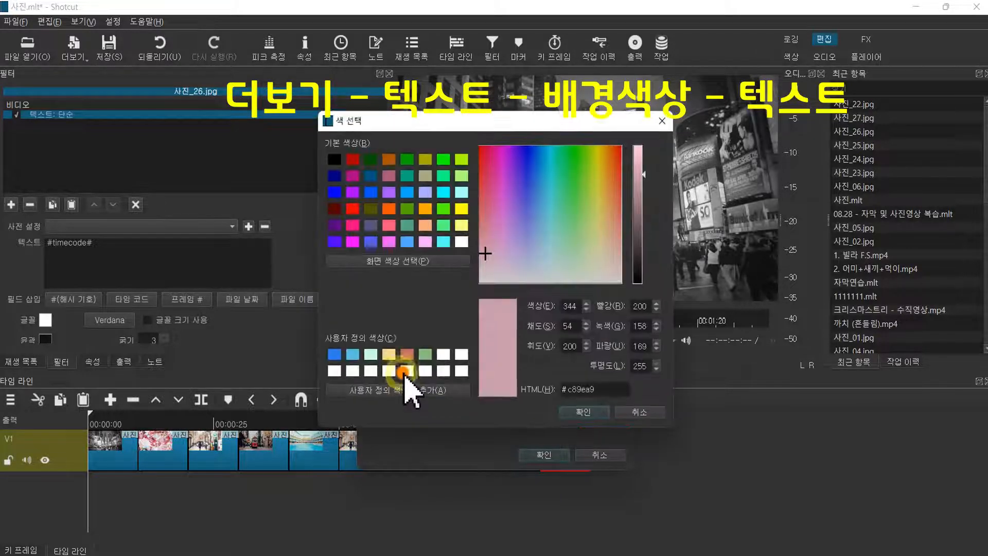
pyautogui.click(371, 209)
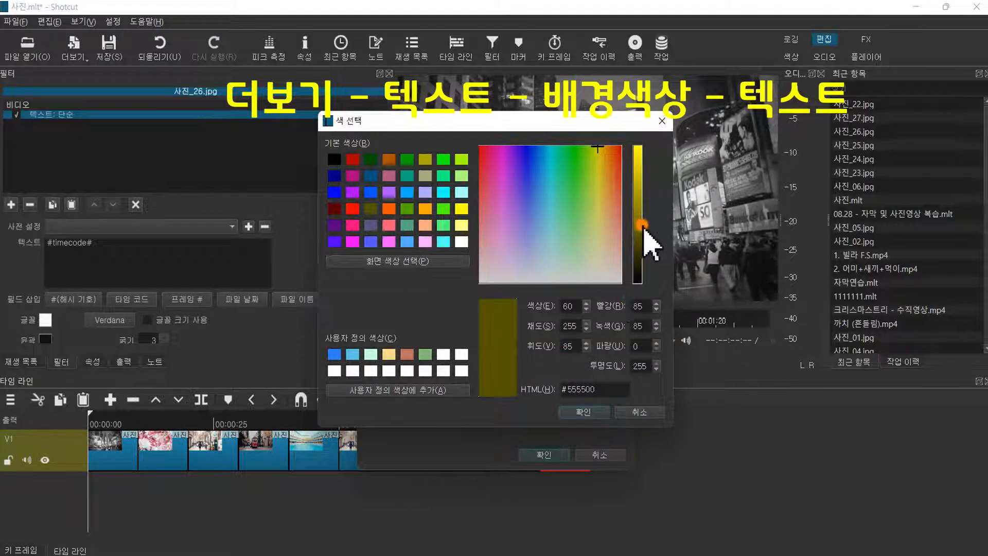
pyautogui.moveTo(640, 216); pyautogui.dragTo(639, 186)
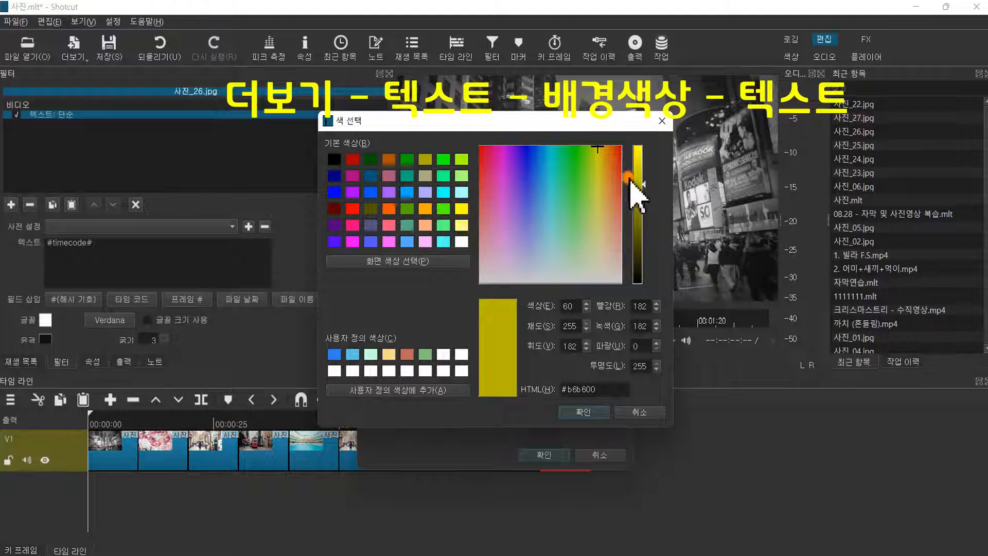
pyautogui.moveTo(597, 149)
pyautogui.mouseDown()
pyautogui.moveTo(556, 235)
pyautogui.moveTo(503, 204)
pyautogui.moveTo(577, 169)
pyautogui.moveTo(562, 252)
pyautogui.moveTo(521, 194)
pyautogui.moveTo(554, 247)
pyautogui.moveTo(586, 181)
pyautogui.moveTo(564, 206)
pyautogui.moveTo(586, 176)
pyautogui.moveTo(568, 175)
pyautogui.moveTo(590, 160)
pyautogui.mouseUp()
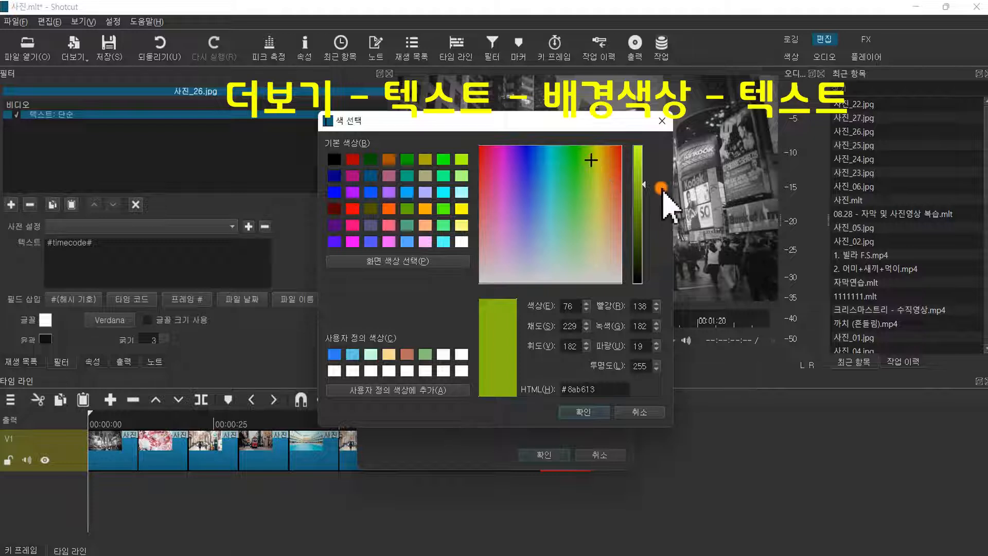
pyautogui.moveTo(646, 185)
pyautogui.mouseDown()
pyautogui.moveTo(642, 159)
pyautogui.moveTo(643, 256)
pyautogui.moveTo(649, 145)
pyautogui.moveTo(651, 267)
pyautogui.moveTo(652, 170)
pyautogui.moveTo(653, 206)
pyautogui.moveTo(653, 188)
pyautogui.mouseUp()
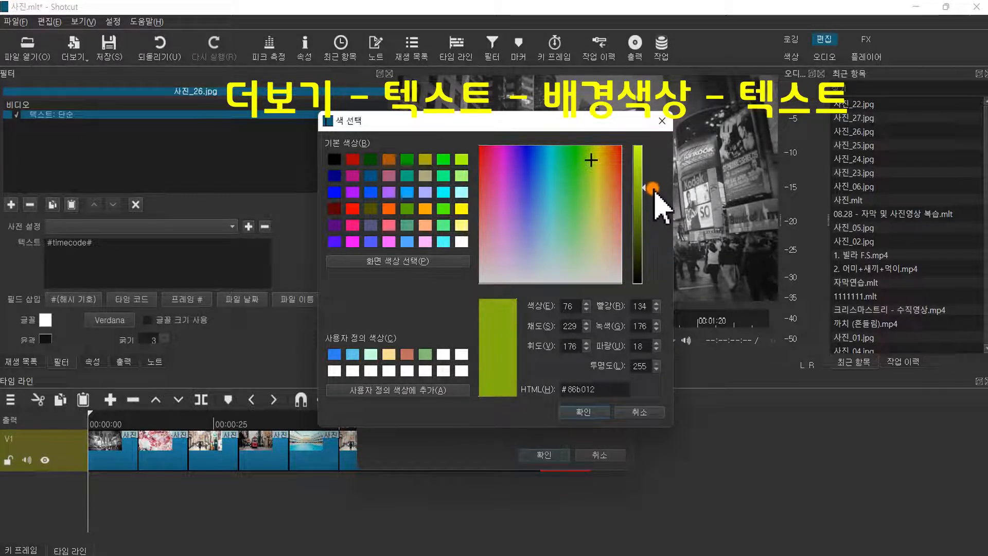
pyautogui.click(583, 412)
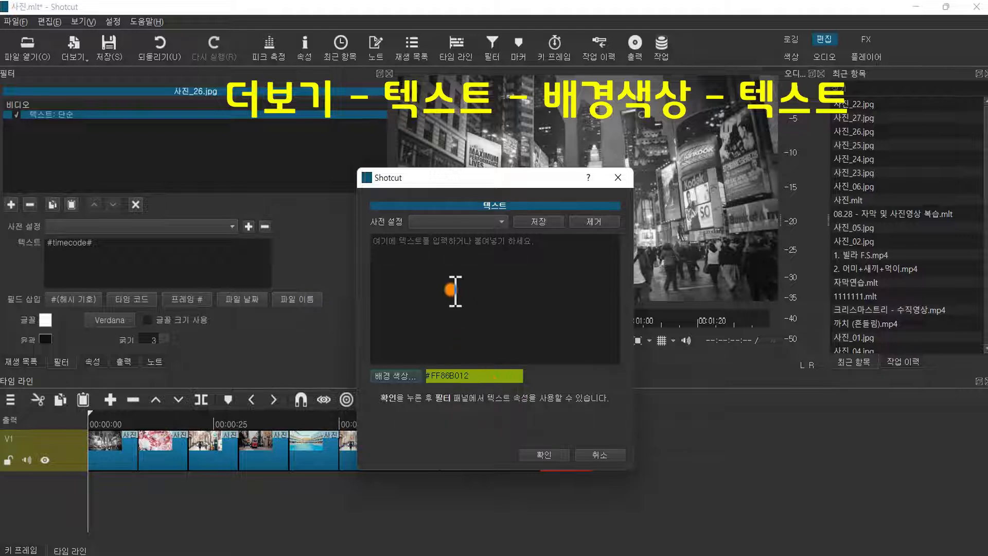
# Enter 유럽여행기 - 파리는 항상 멋있어 as the clip's text, create the clip and stop its preview playback.
pyautogui.click(379, 243)
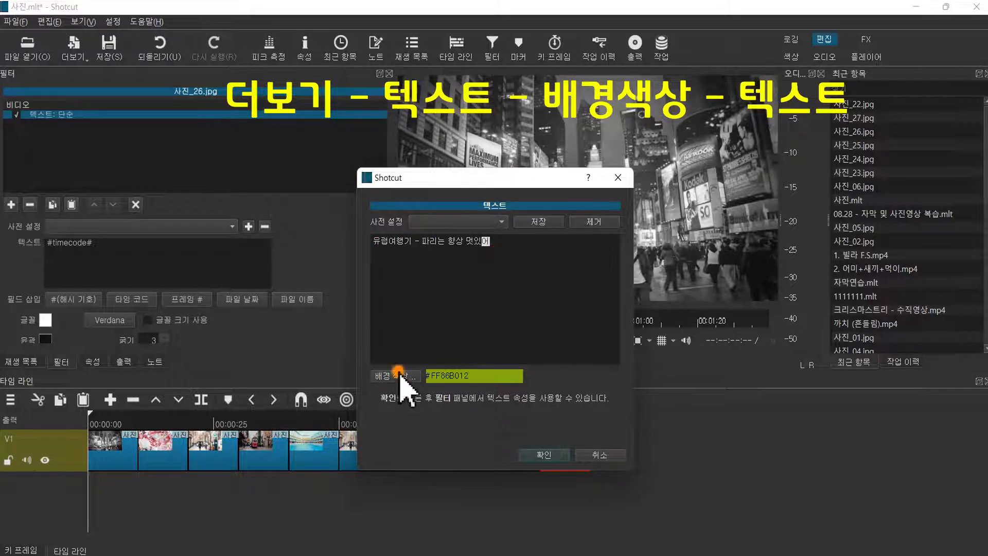
pyautogui.click(544, 454)
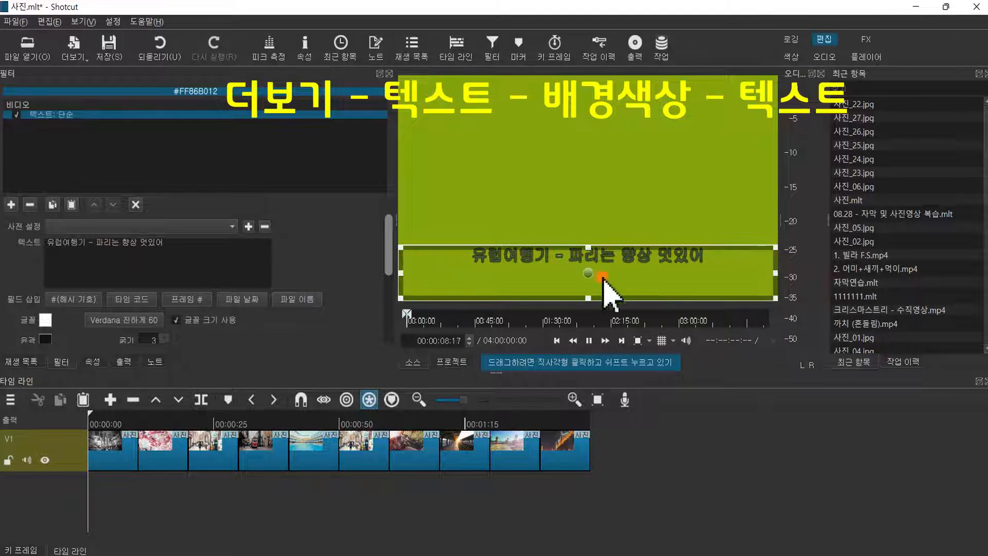
pyautogui.press('space')
# Set the text's font colour to the orange #dd9300 by darkening the basic orange.
pyautogui.moveTo(389, 265); pyautogui.dragTo(112, 328)
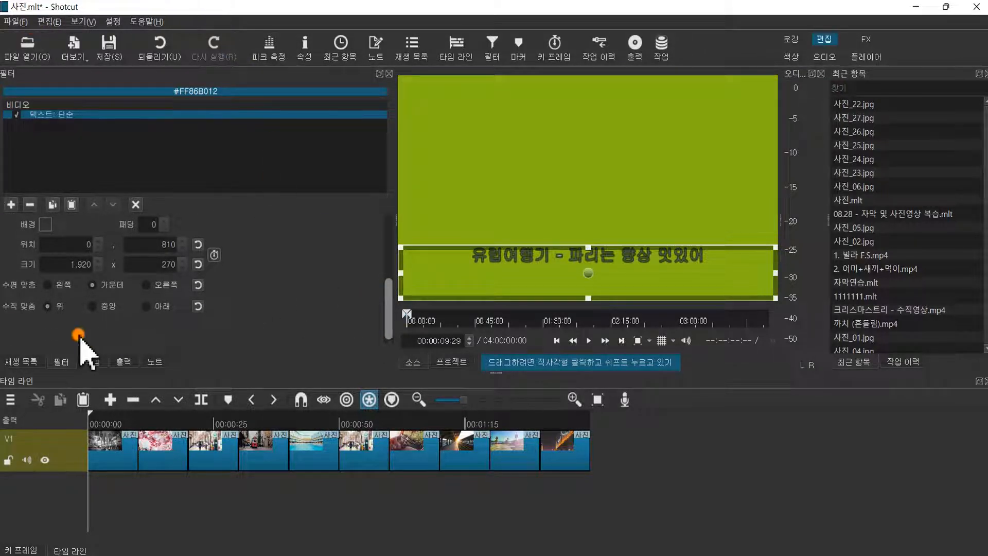
pyautogui.click(387, 331)
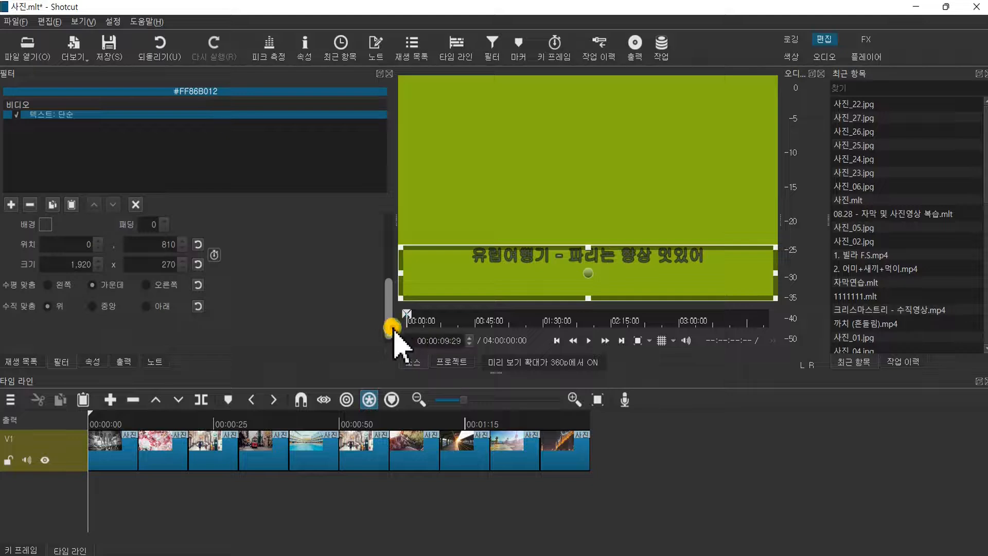
pyautogui.moveTo(392, 341); pyautogui.dragTo(393, 309)
pyautogui.click(37, 126)
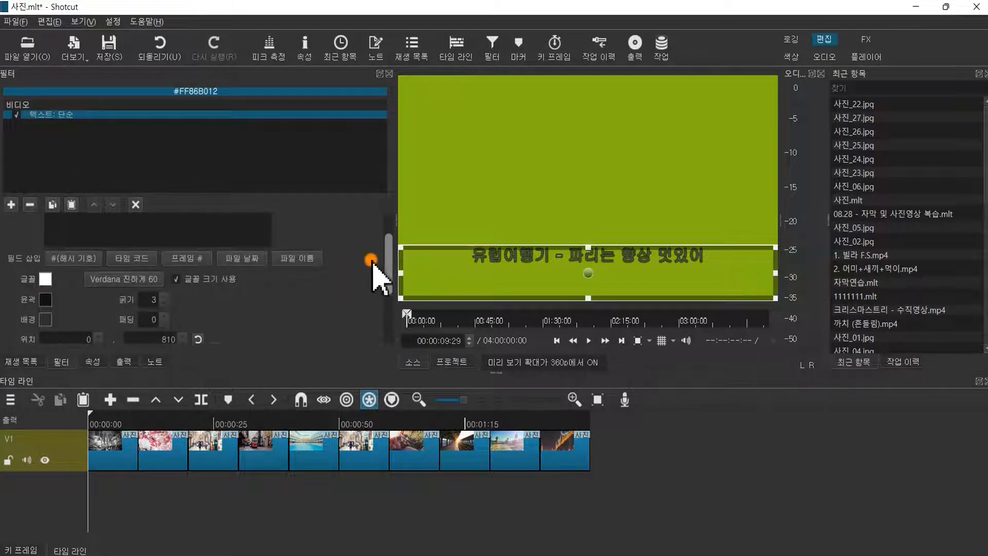
pyautogui.moveTo(373, 264); pyautogui.dragTo(389, 299)
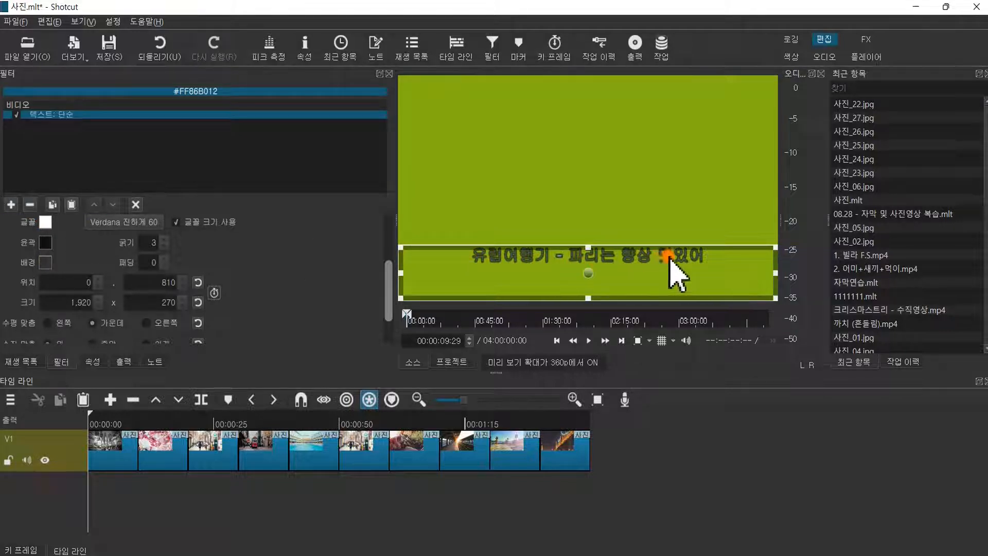
pyautogui.click(46, 223)
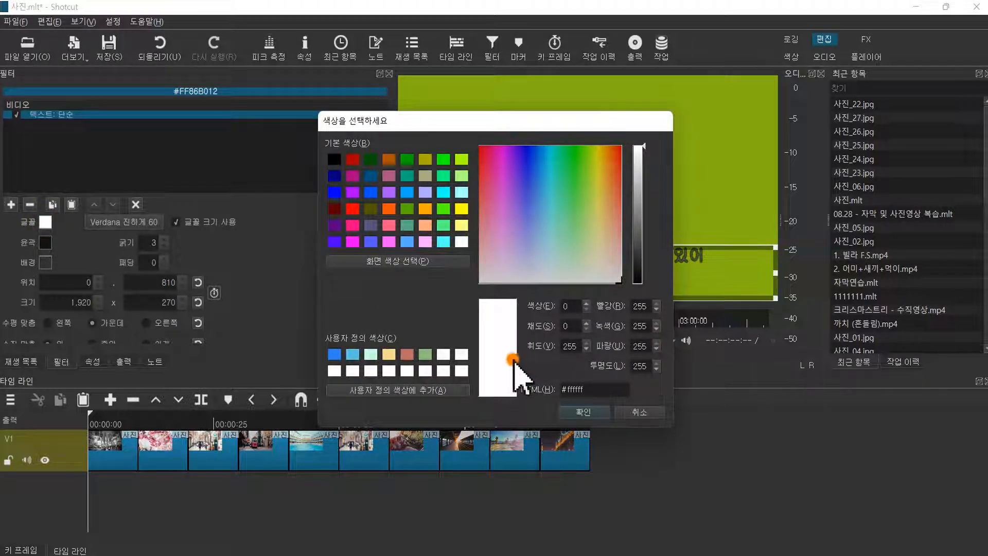
pyautogui.click(428, 209)
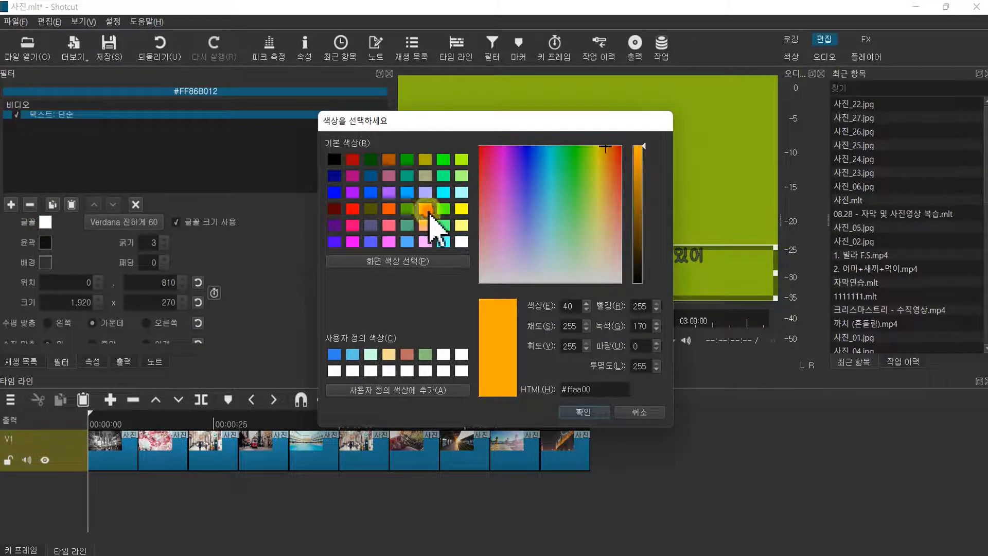
pyautogui.click(636, 189)
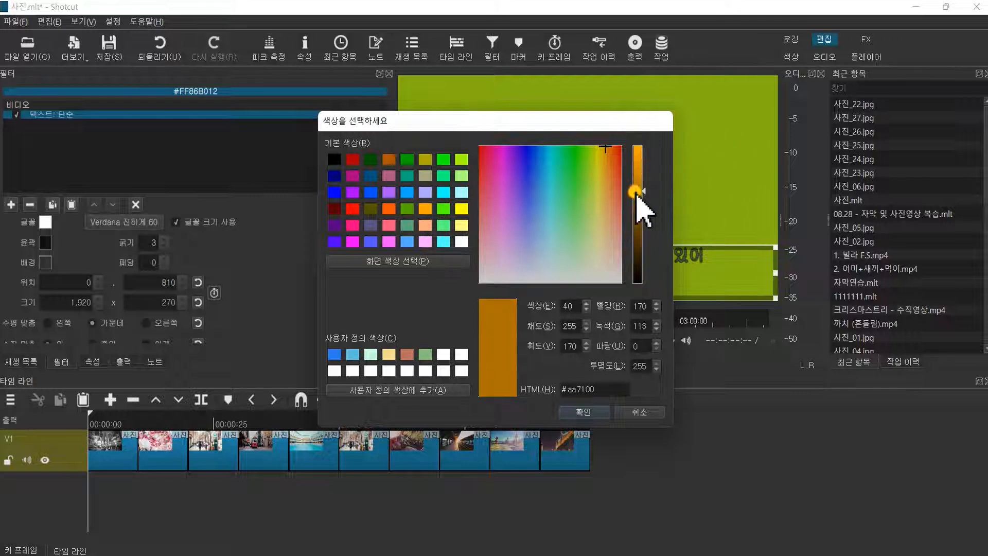
pyautogui.moveTo(637, 191); pyautogui.dragTo(639, 164)
pyautogui.click(576, 412)
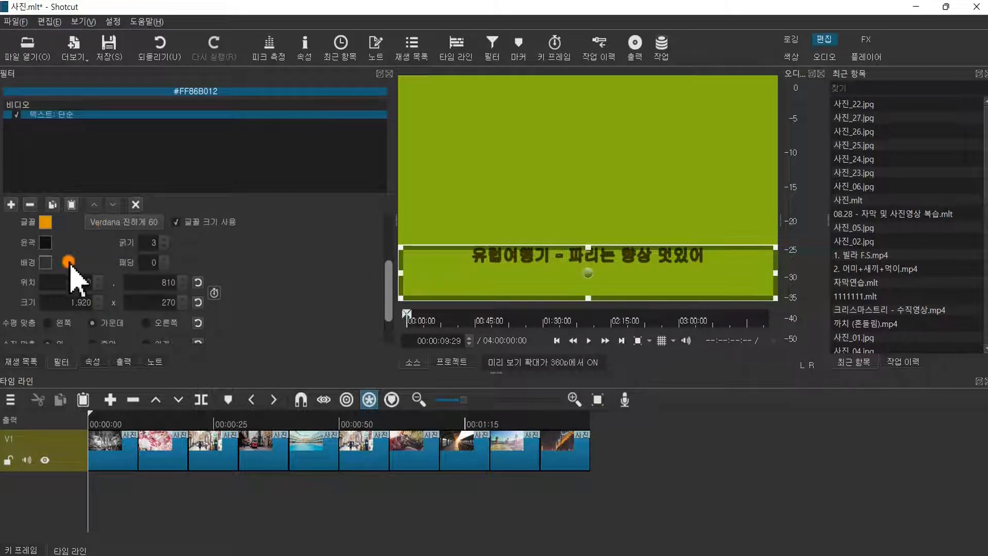
pyautogui.click(47, 242)
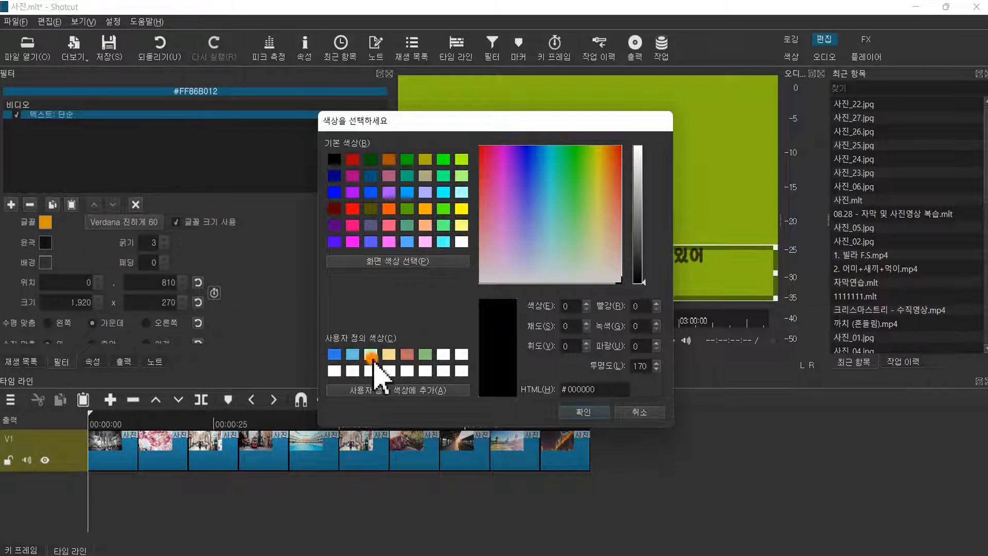
pyautogui.click(462, 242)
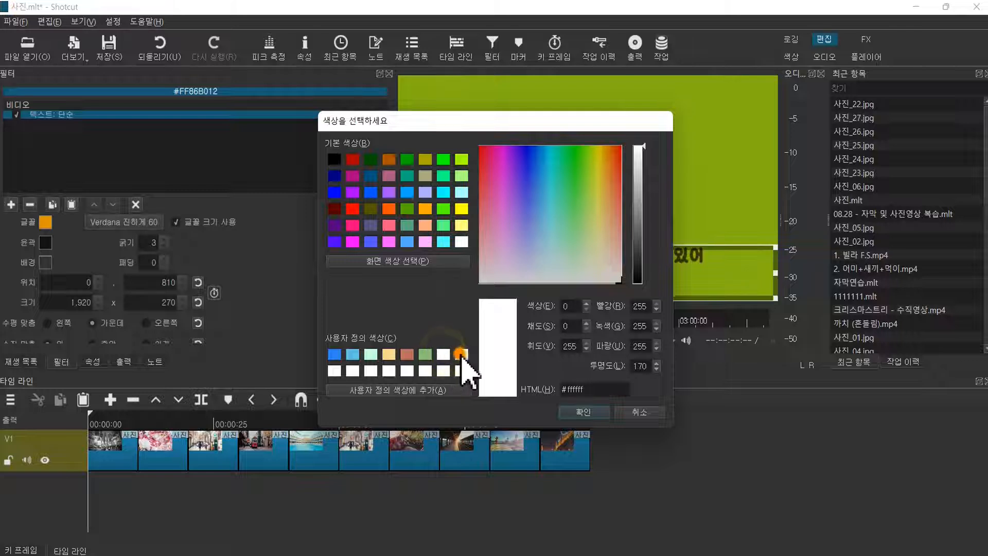
pyautogui.click(428, 371)
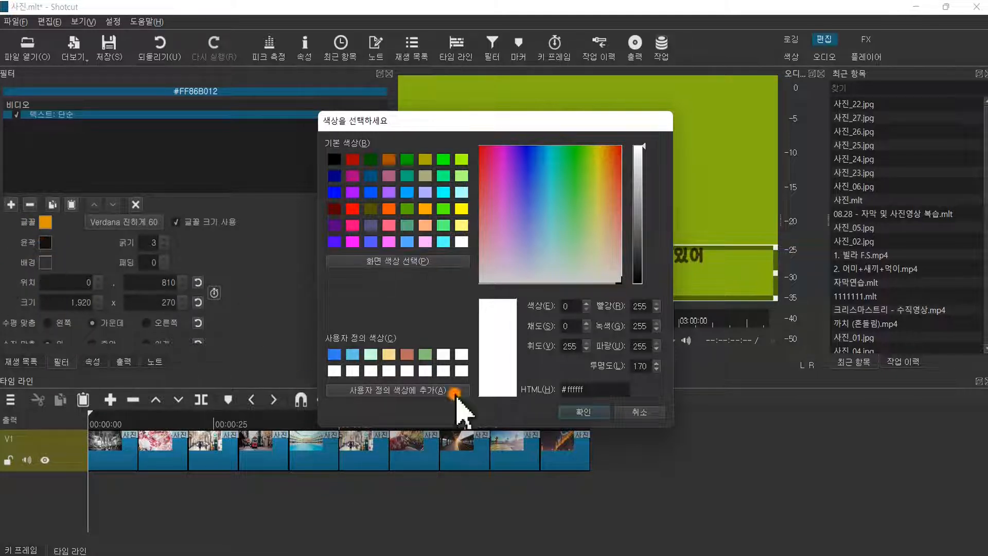
pyautogui.click(660, 414)
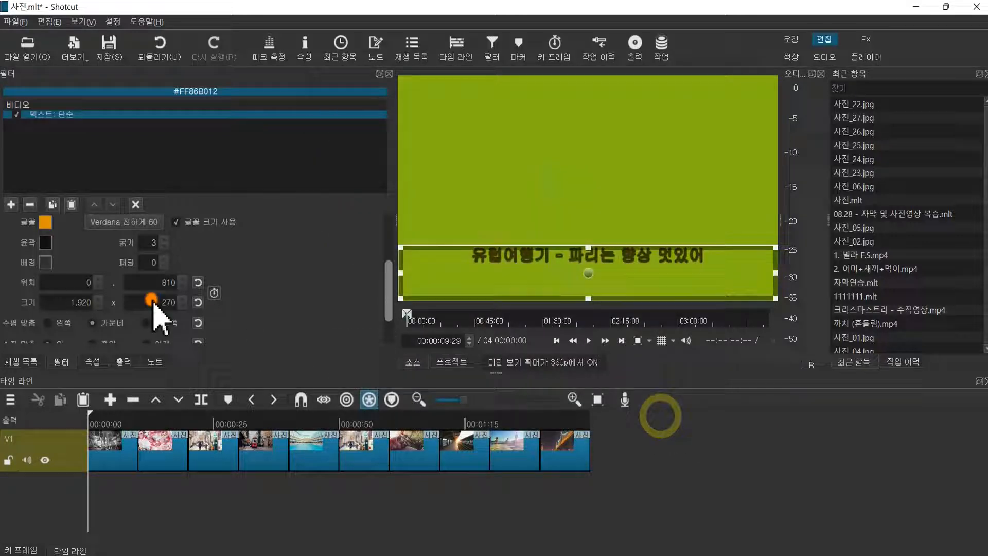
# Remove the text's visible outline by making the outline colour fully transparent.
pyautogui.click(45, 240)
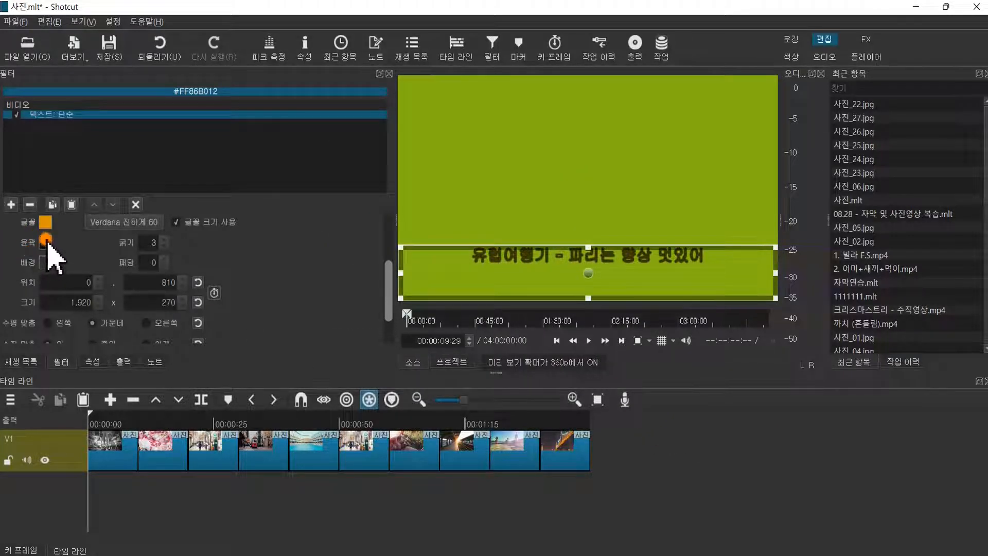
pyautogui.click(46, 240)
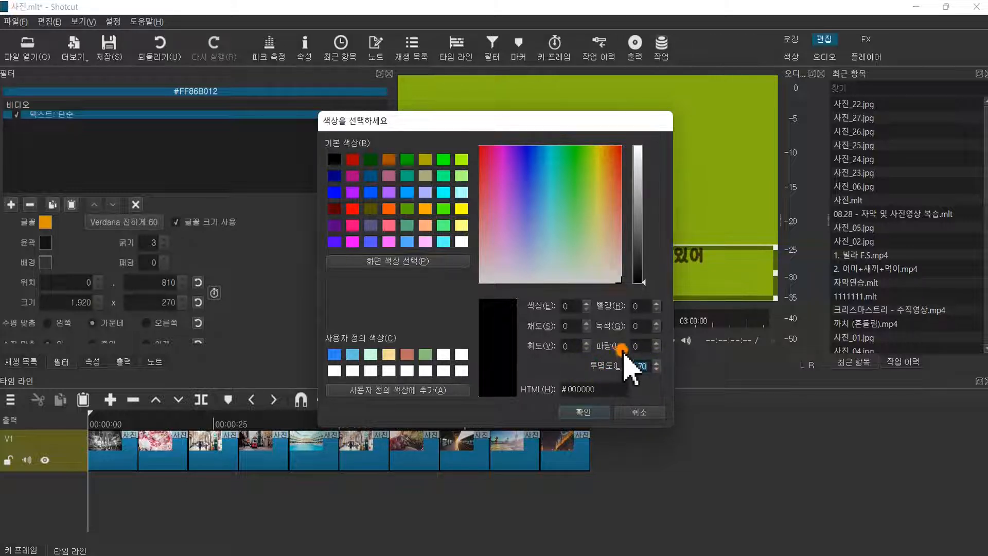
pyautogui.click(586, 411)
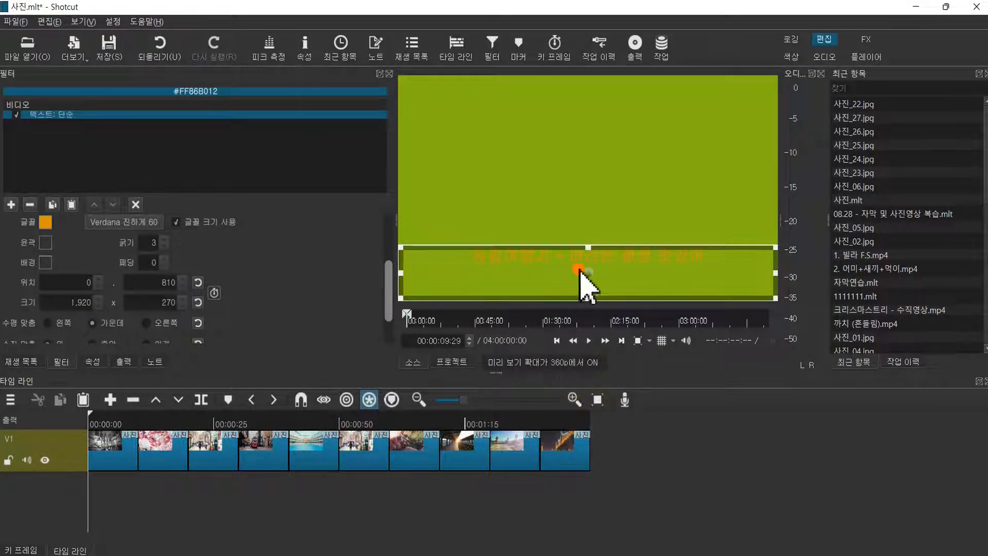
# Darken the text's font colour to the brown #634000.
pyautogui.click(46, 222)
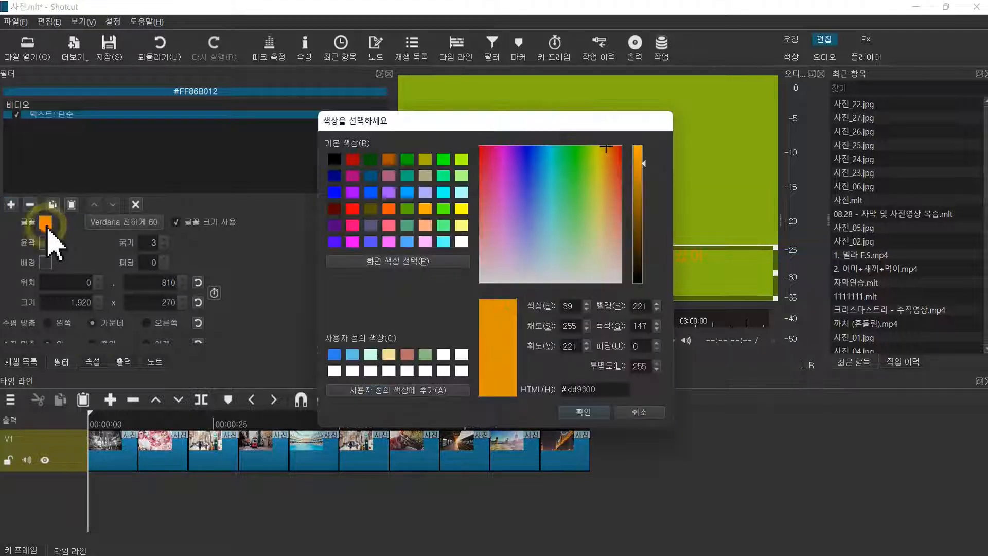
pyautogui.click(638, 230)
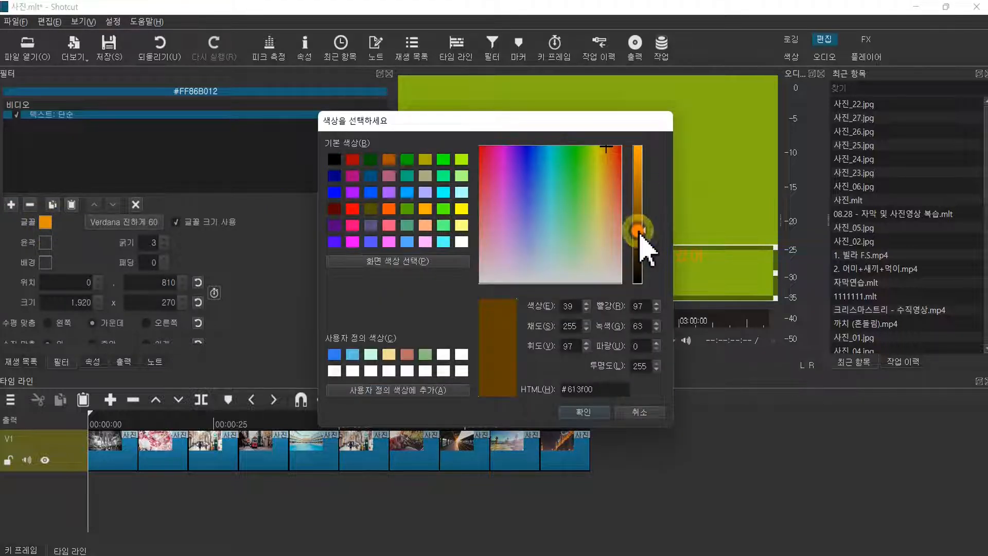
pyautogui.moveTo(639, 234); pyautogui.dragTo(640, 229)
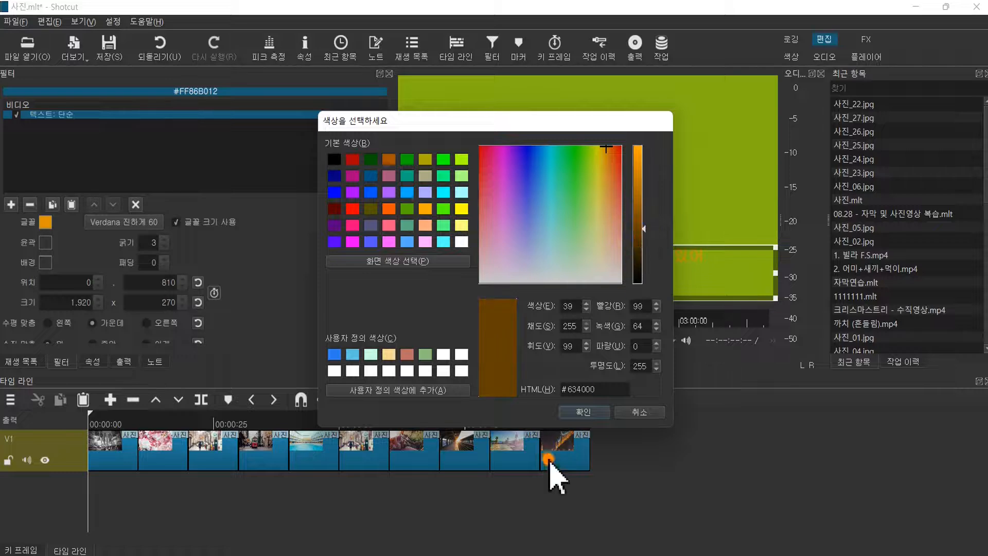
pyautogui.click(579, 414)
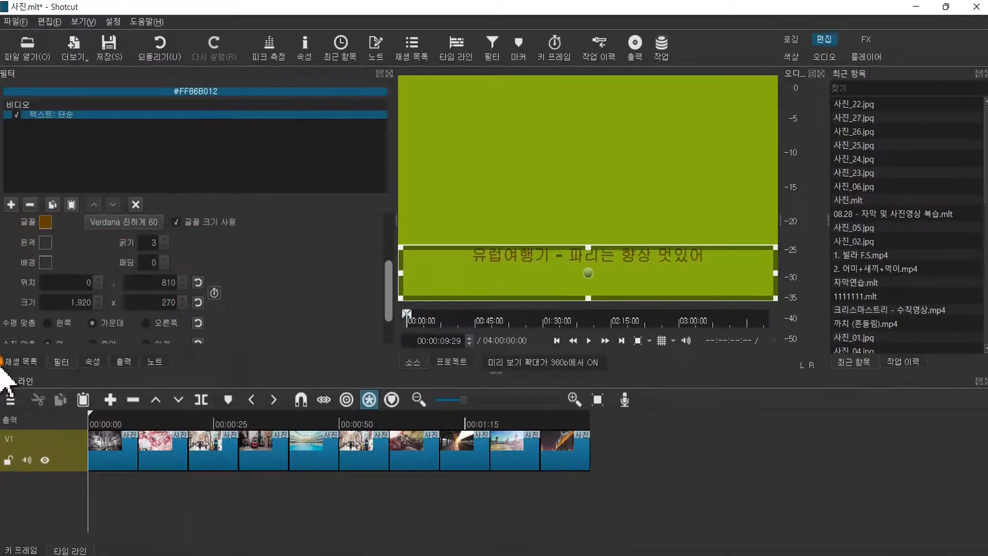
# Open the font selection for the subtitle text.
pyautogui.click(104, 224)
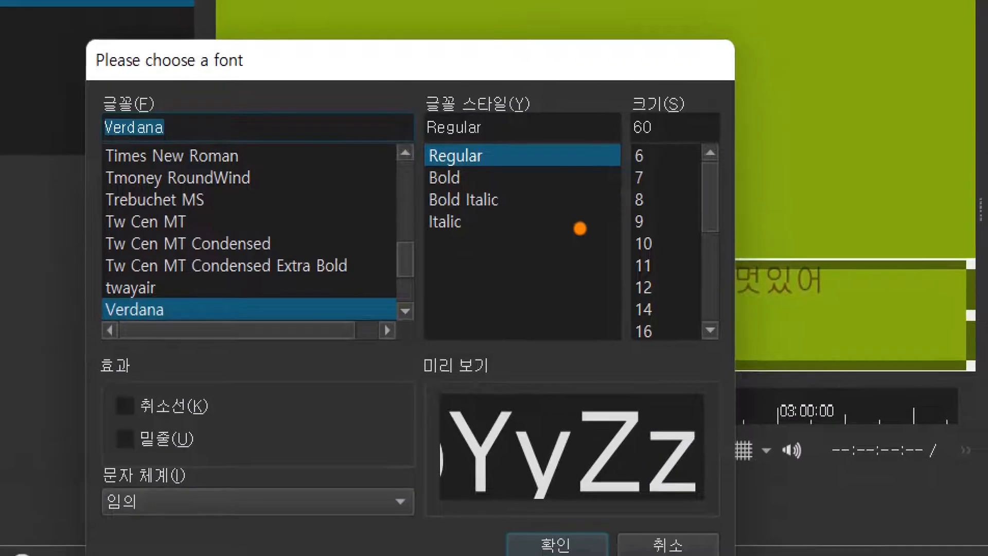
pyautogui.click(572, 259)
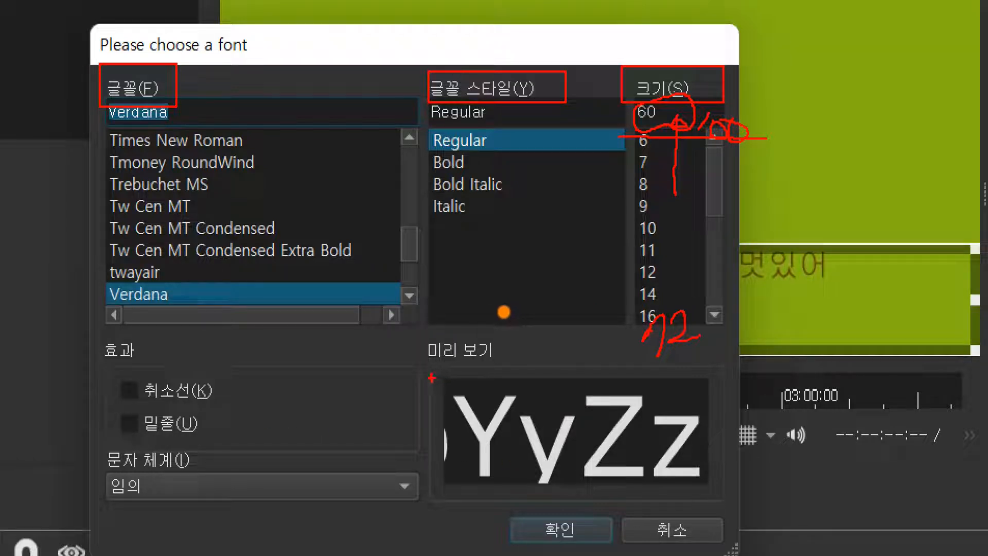
pyautogui.moveTo(440, 371)
pyautogui.mouseDown()
pyautogui.moveTo(606, 486)
pyautogui.moveTo(714, 490)
pyautogui.mouseUp()
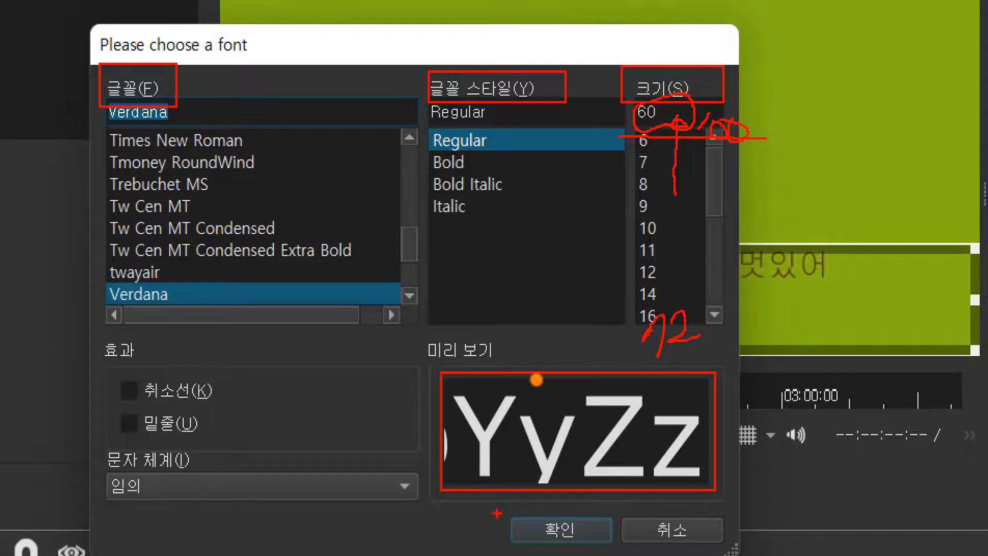
pyautogui.press('Escape')
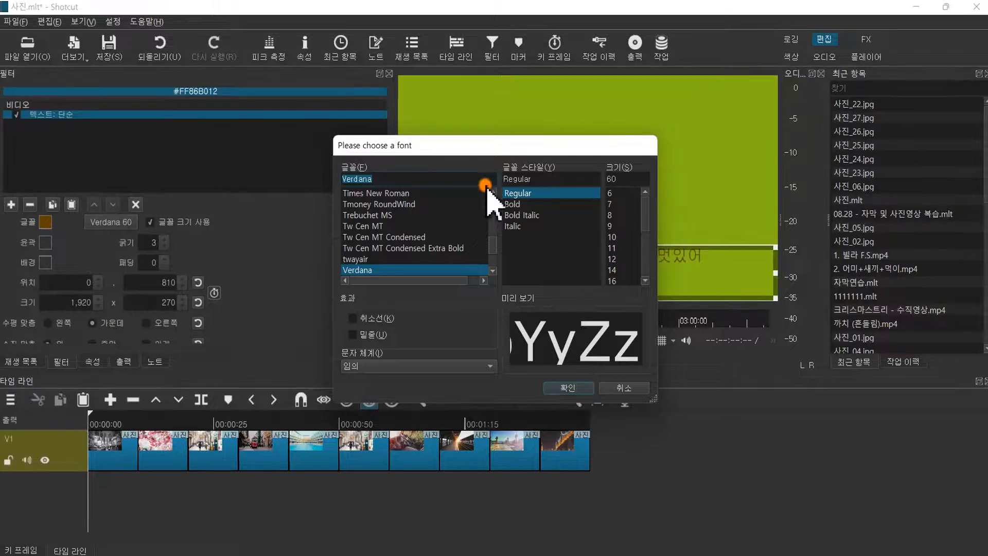
# Try the fonts 비트로 프라이드 TTF, 빙그레 싸만코체, 배찌체 OTF, 세방고딕 Regular and 새굴림 on the subtitle text.
pyautogui.moveTo(488, 255)
pyautogui.mouseDown()
pyautogui.moveTo(496, 260)
pyautogui.moveTo(393, 279)
pyautogui.moveTo(359, 188)
pyautogui.moveTo(386, 269)
pyautogui.moveTo(418, 221)
pyautogui.moveTo(500, 256)
pyautogui.mouseUp()
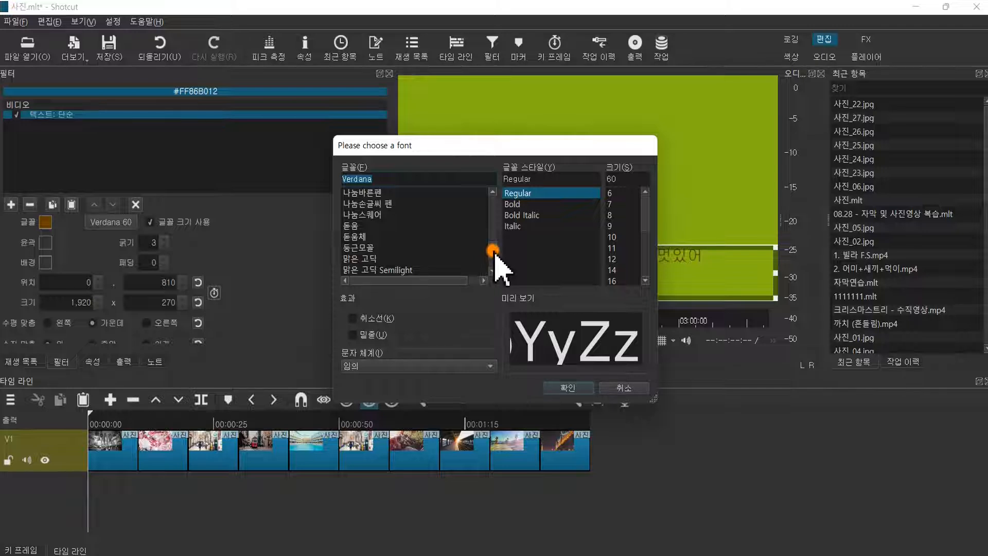
pyautogui.moveTo(492, 251); pyautogui.dragTo(495, 253)
pyautogui.click(353, 226)
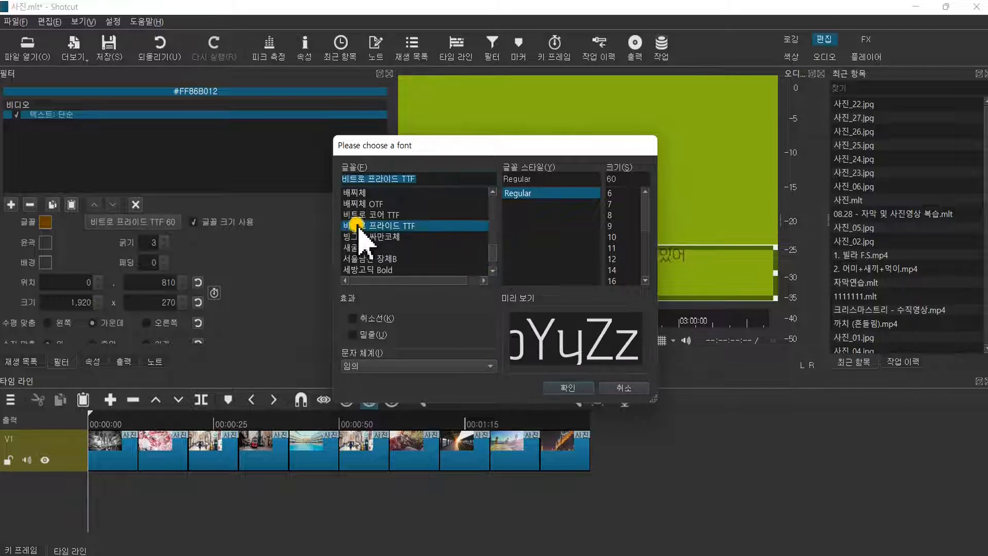
pyautogui.click(401, 236)
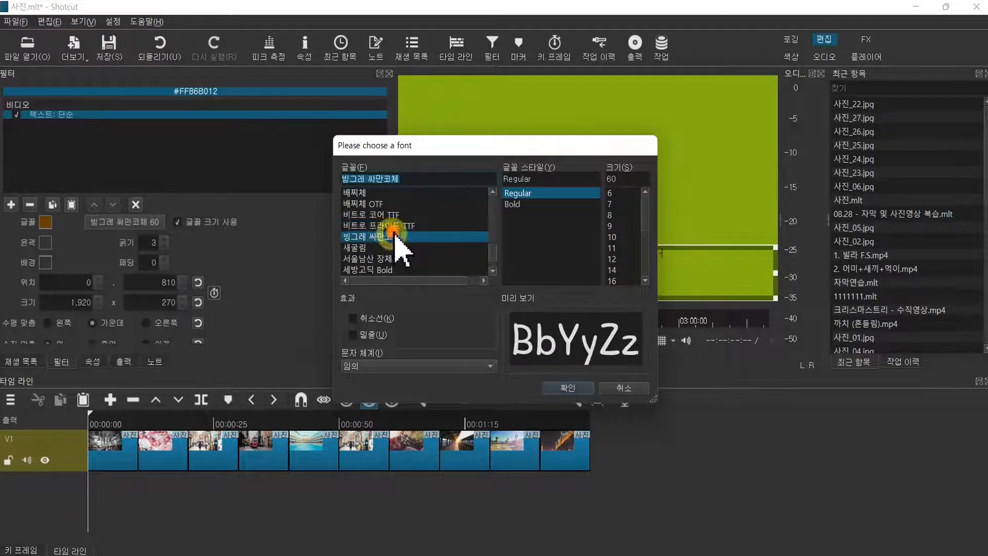
pyautogui.click(371, 203)
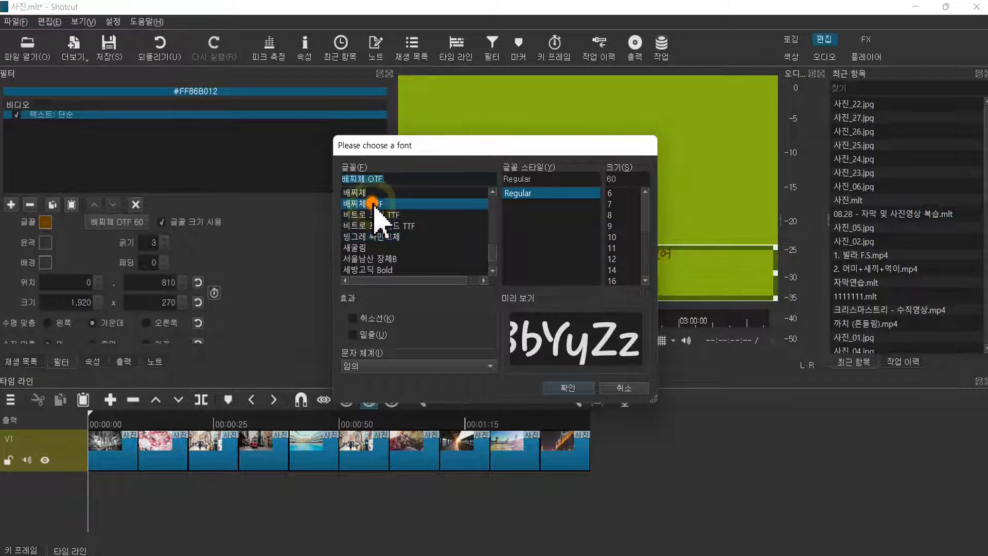
pyautogui.scroll(-3, 496, 265)
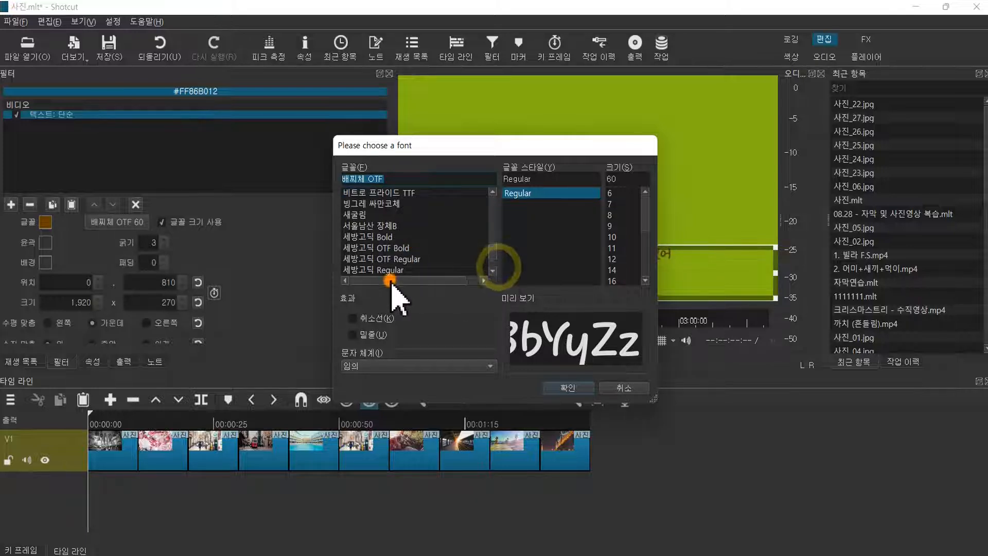
pyautogui.click(375, 269)
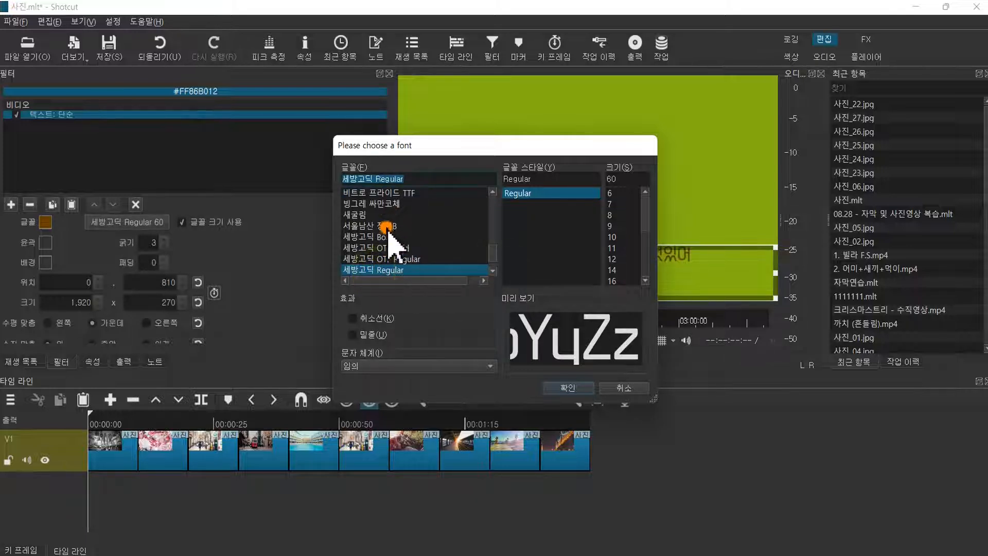
pyautogui.click(353, 214)
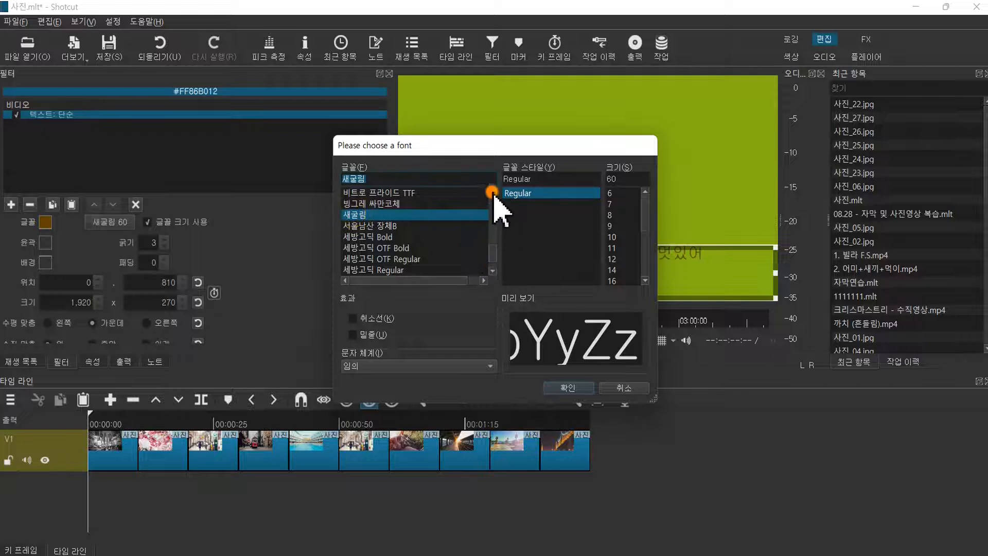
# Set the subtitle's font to 강한육군 OTF Bold at size 72 and confirm the choice.
pyautogui.scroll(7, 496, 198)
pyautogui.scroll(4, 497, 195)
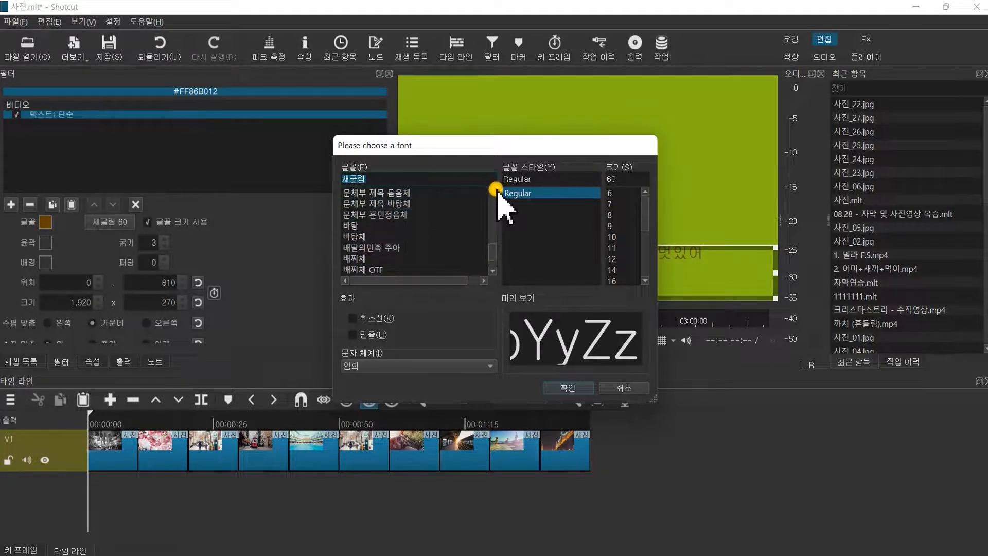
pyautogui.scroll(5, 497, 192)
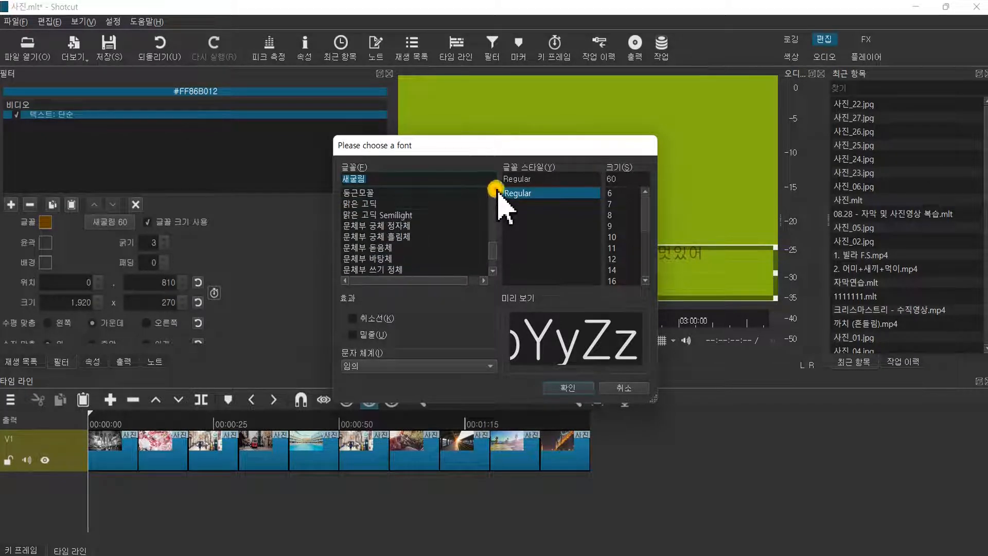
pyautogui.moveTo(497, 191); pyautogui.dragTo(497, 192)
pyautogui.click(391, 237)
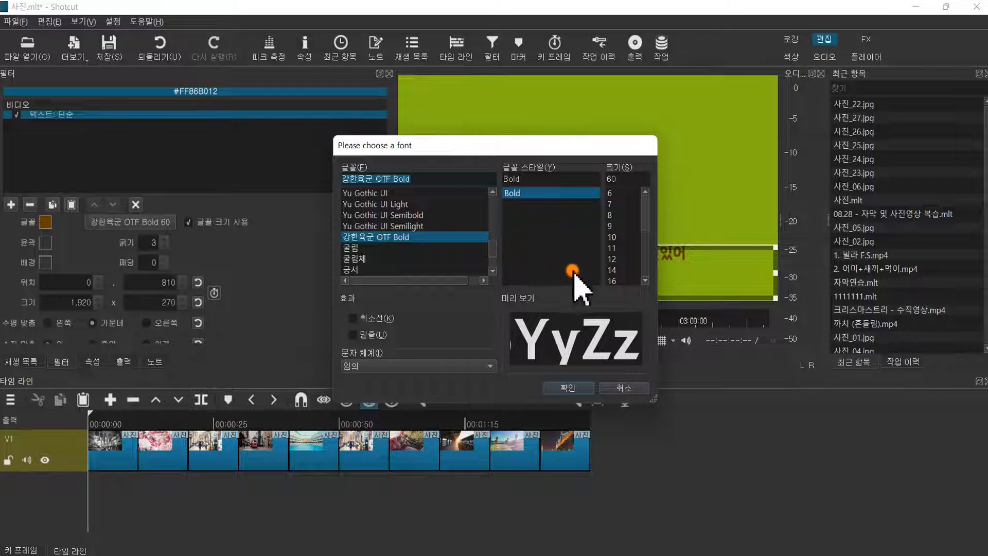
pyautogui.click(647, 221)
pyautogui.scroll(-1, 648, 257)
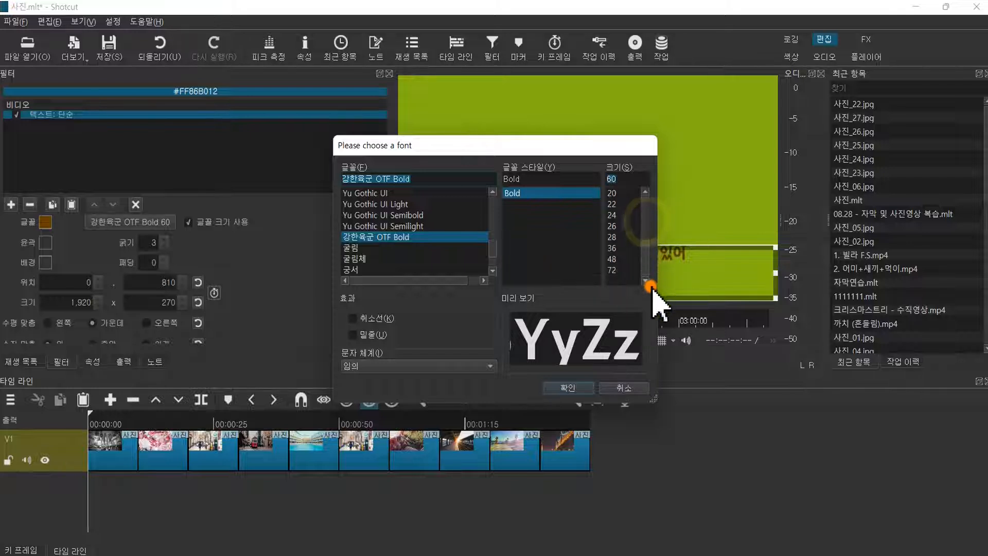
pyautogui.click(614, 271)
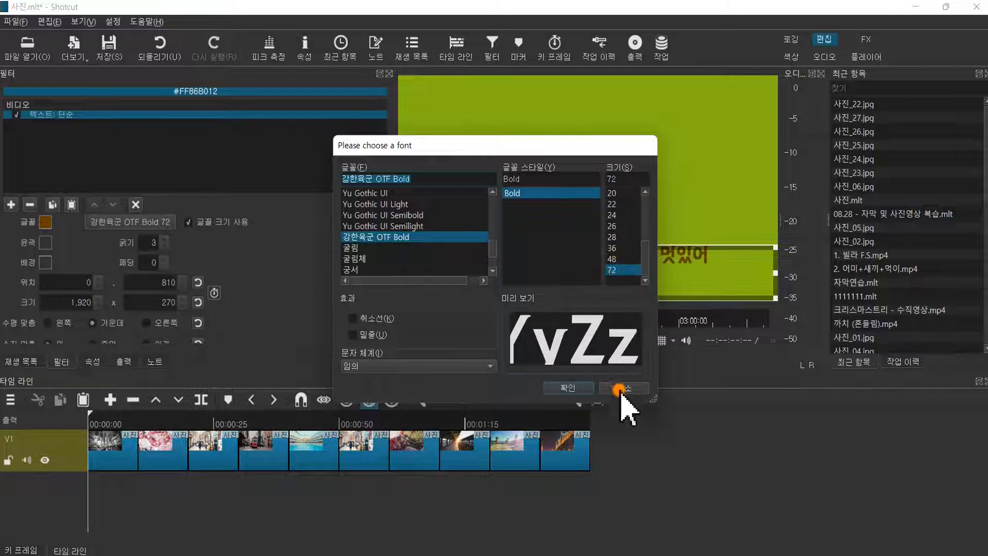
pyautogui.click(566, 387)
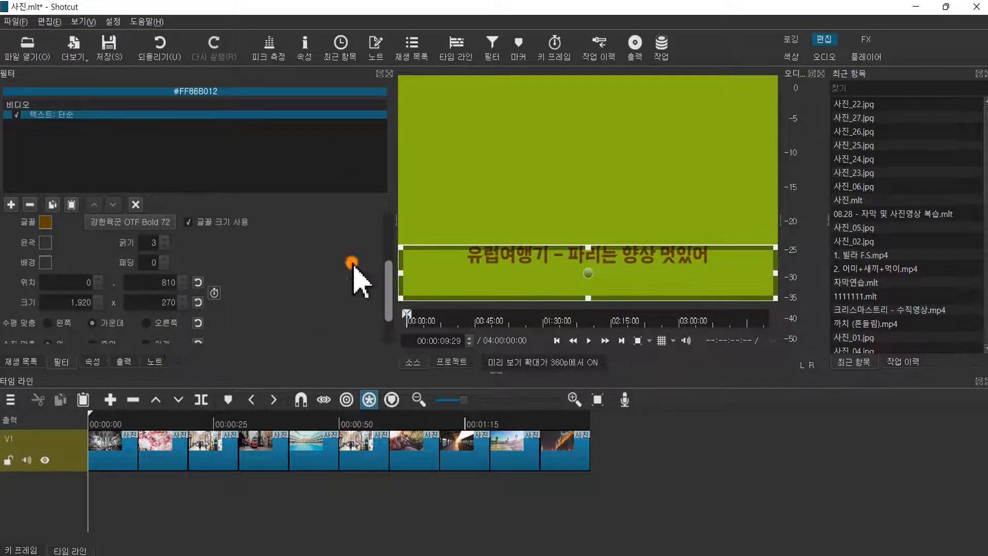
# Align the subtitle text vertically to the middle (중앙) of its text box.
pyautogui.moveTo(393, 291); pyautogui.dragTo(393, 329)
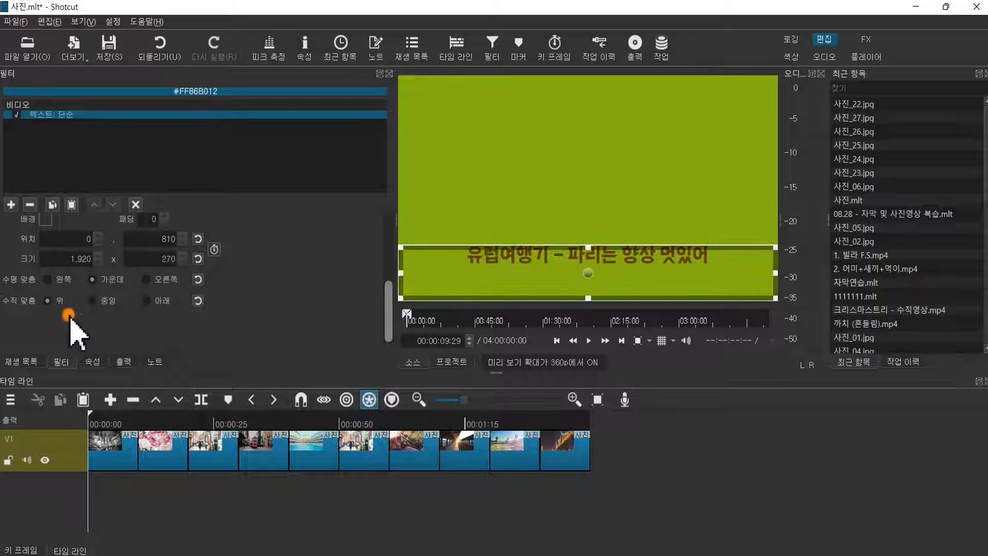
pyautogui.click(92, 300)
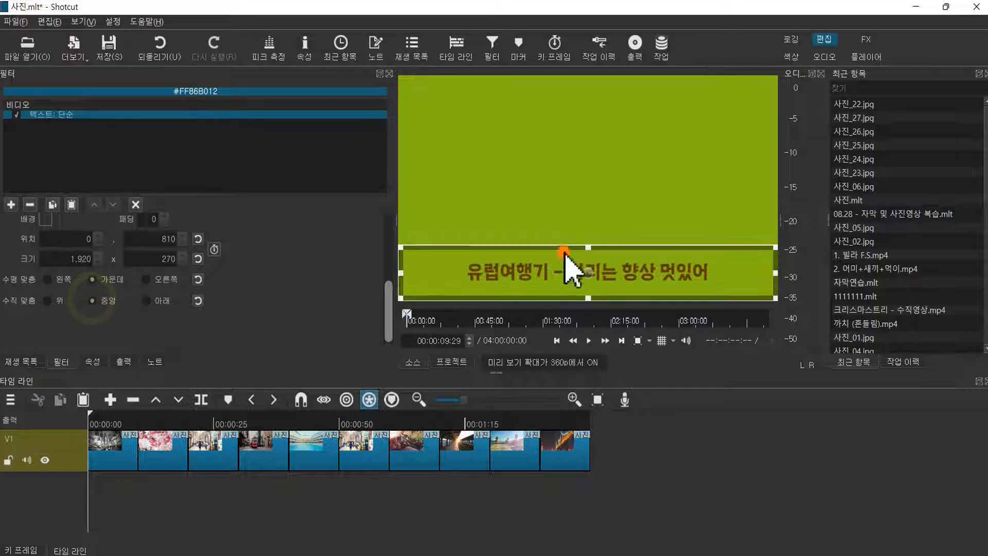
pyautogui.click(464, 279)
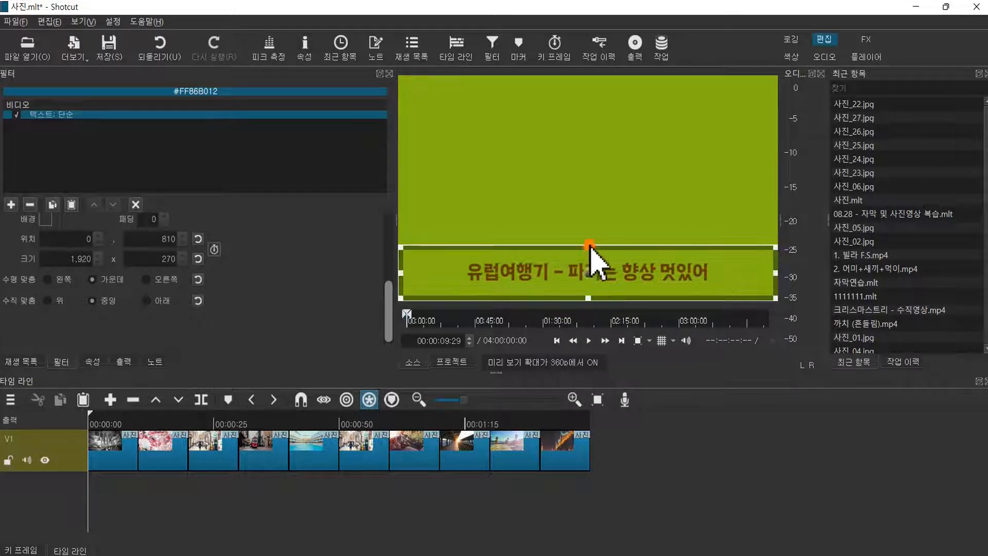
pyautogui.click(672, 278)
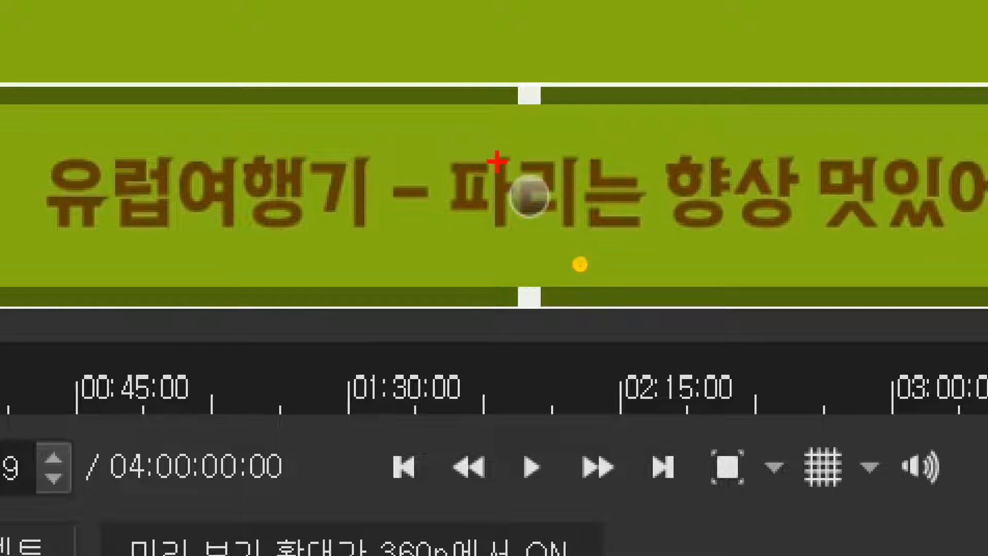
pyautogui.moveTo(496, 161); pyautogui.dragTo(570, 238)
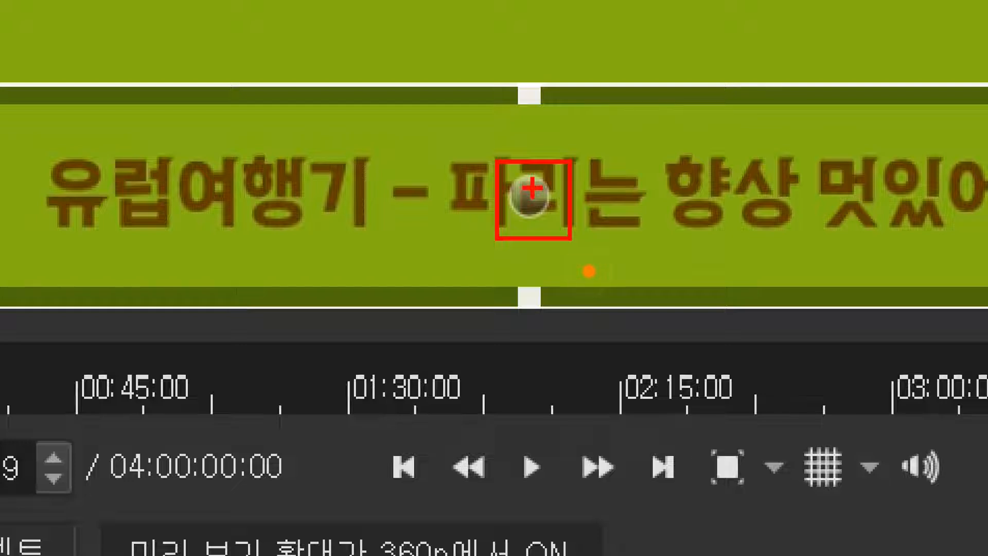
pyautogui.moveTo(532, 188); pyautogui.dragTo(533, 82)
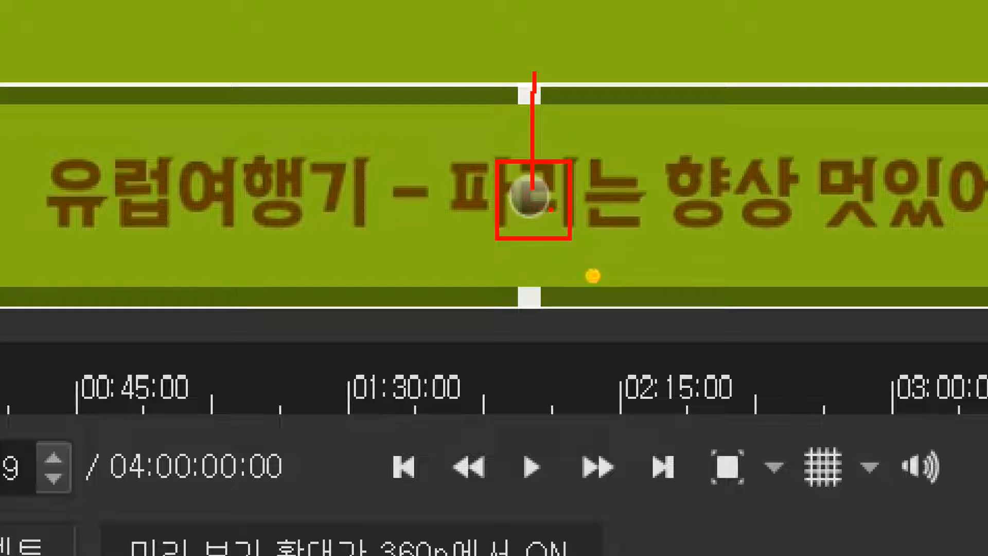
pyautogui.moveTo(592, 275); pyautogui.dragTo(625, 275)
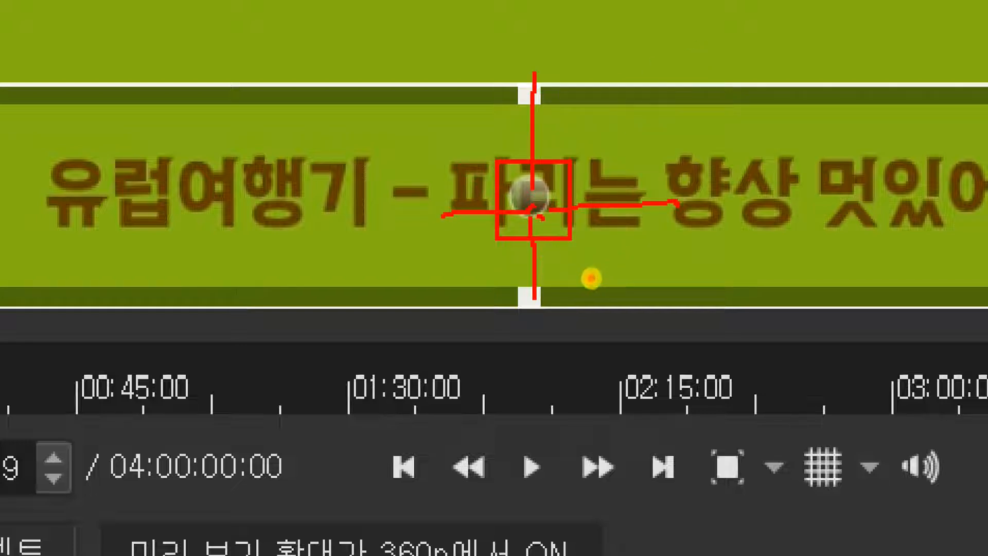
pyautogui.moveTo(591, 278); pyautogui.dragTo(587, 266)
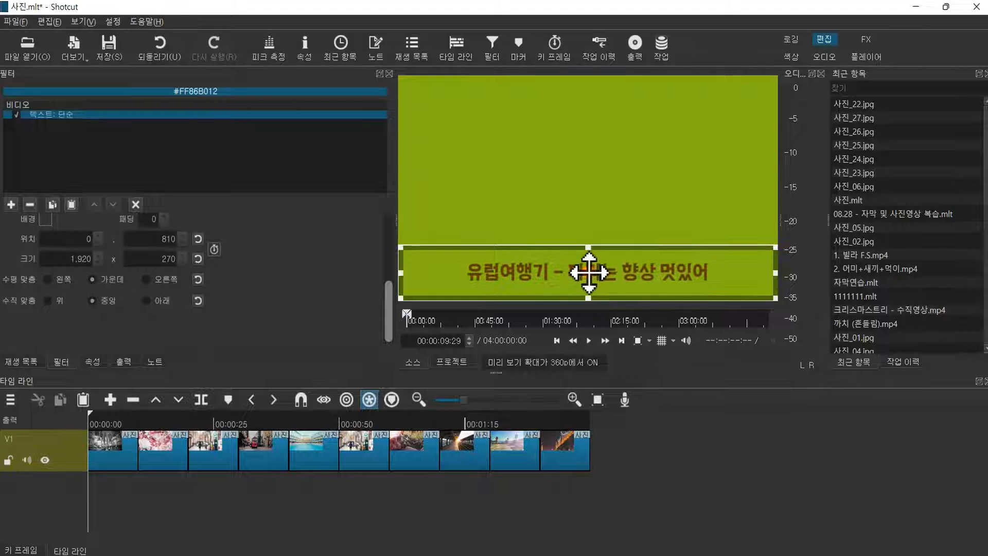
# Narrow the subtitle's text box to a width of about 1,419 and move it to about position 256, 771.
pyautogui.moveTo(589, 272)
pyautogui.mouseDown()
pyautogui.moveTo(578, 203)
pyautogui.moveTo(589, 153)
pyautogui.moveTo(583, 275)
pyautogui.mouseUp()
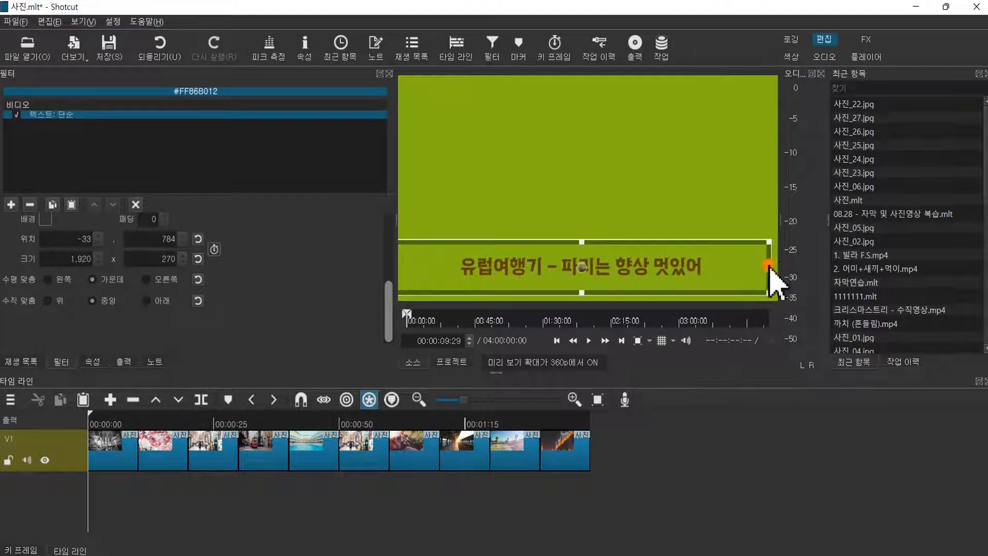
pyautogui.moveTo(769, 267); pyautogui.dragTo(665, 275)
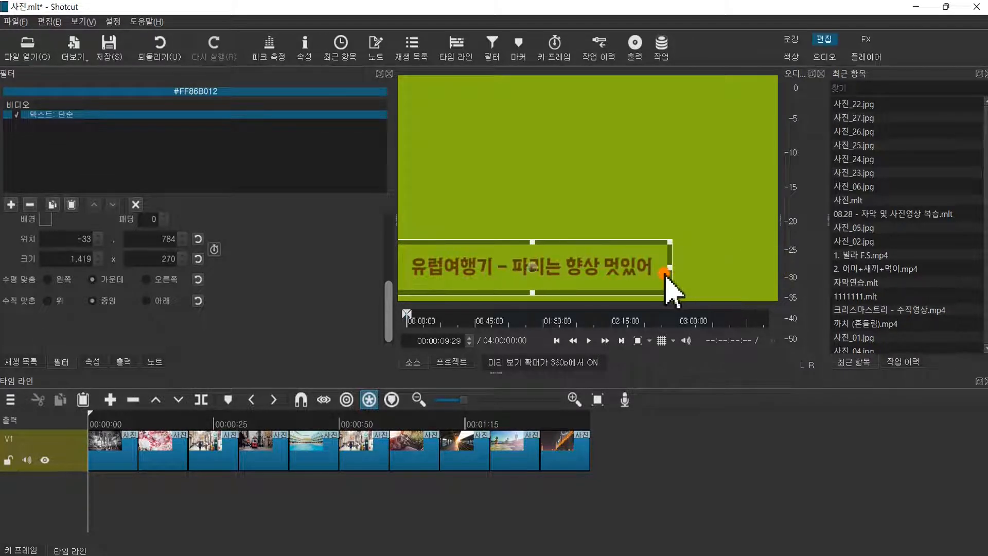
pyautogui.moveTo(533, 267); pyautogui.dragTo(593, 268)
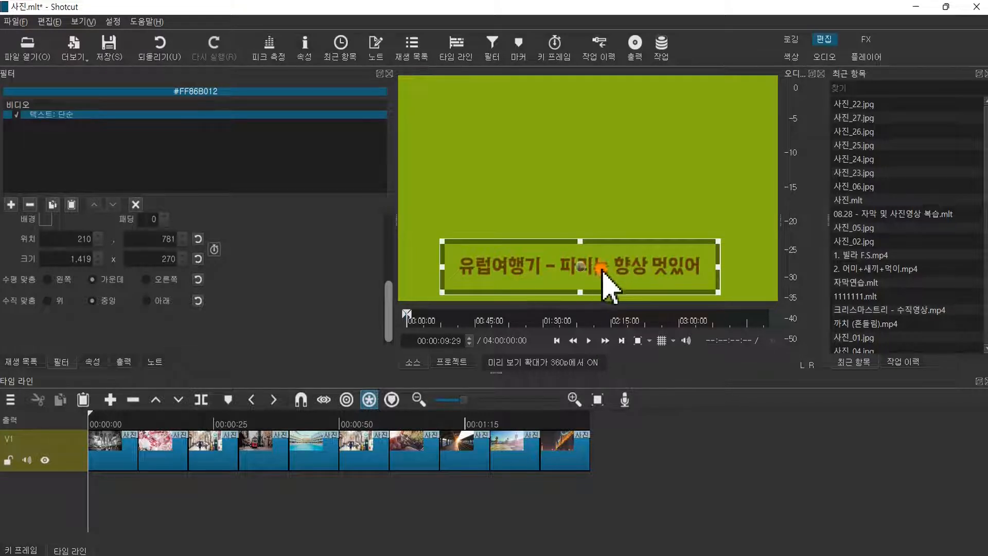
pyautogui.moveTo(581, 269); pyautogui.dragTo(590, 264)
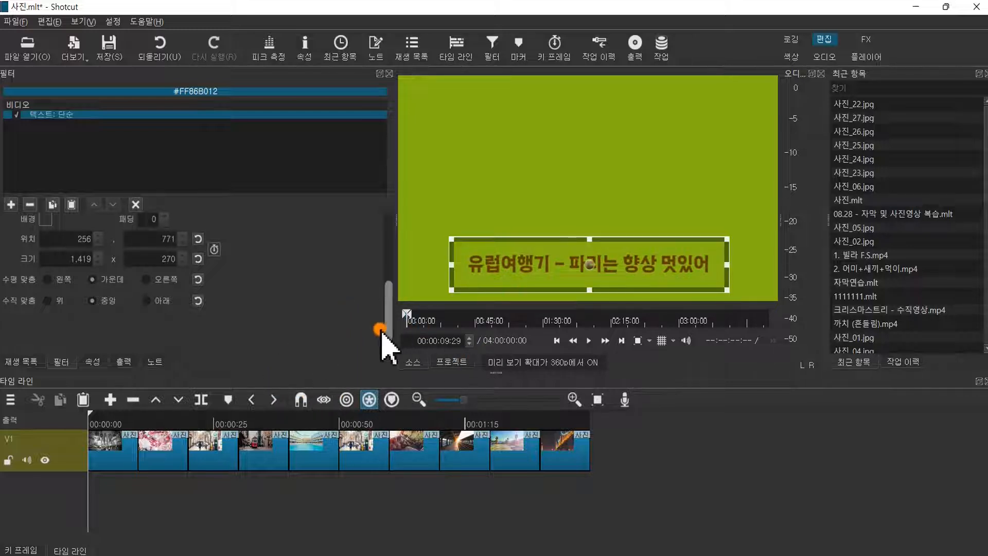
# Set the subtitle's font size to 100.
pyautogui.moveTo(387, 329); pyautogui.dragTo(152, 320)
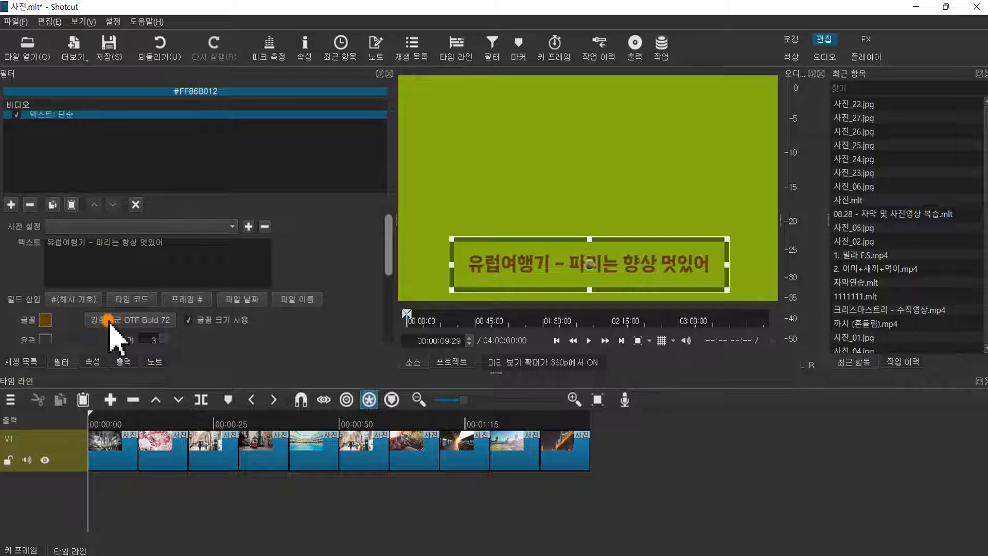
pyautogui.click(147, 320)
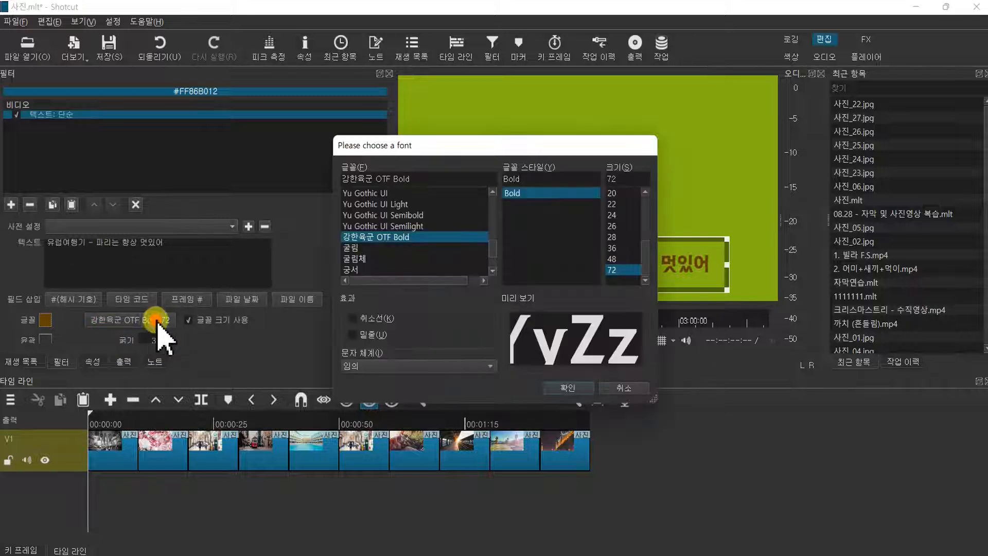
pyautogui.doubleClick(635, 178)
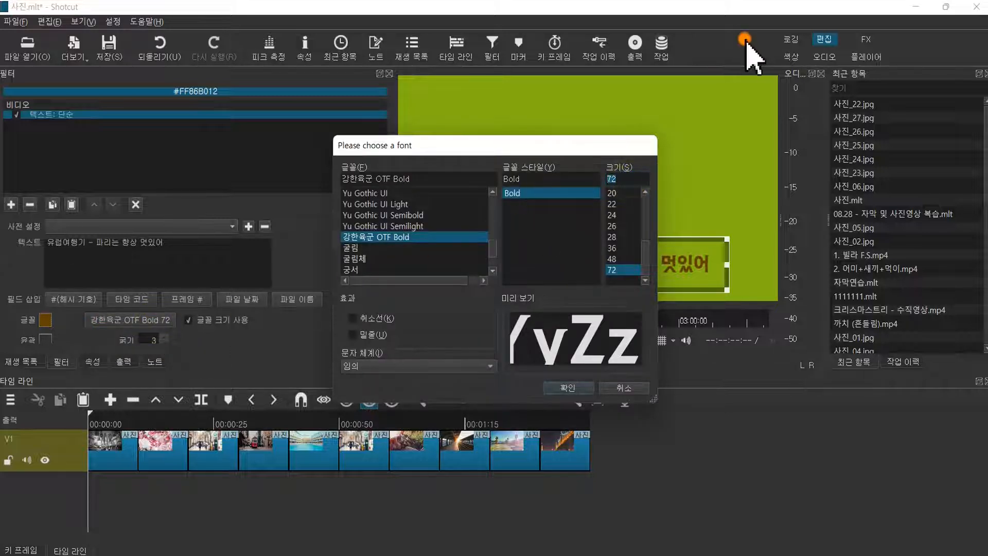
pyautogui.write('100')
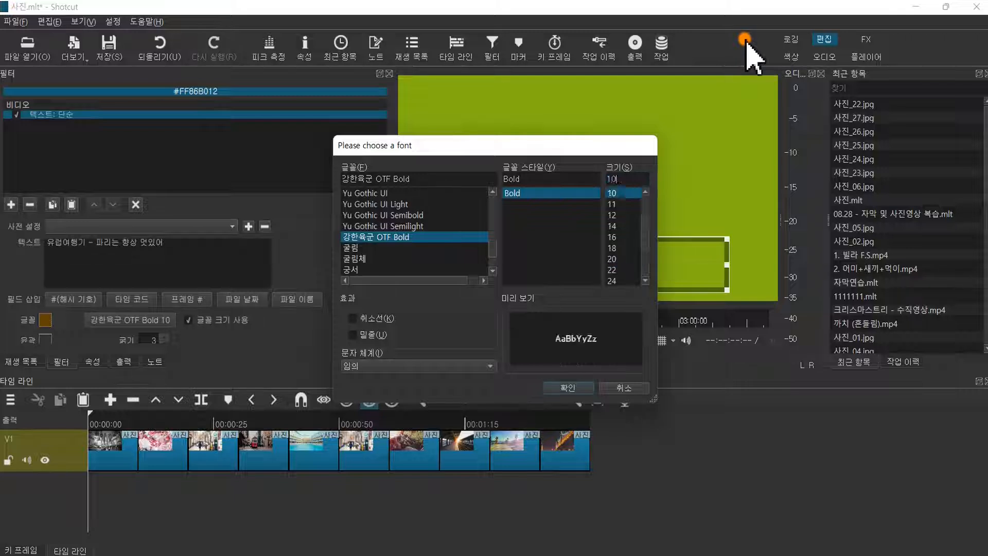
pyautogui.click(571, 389)
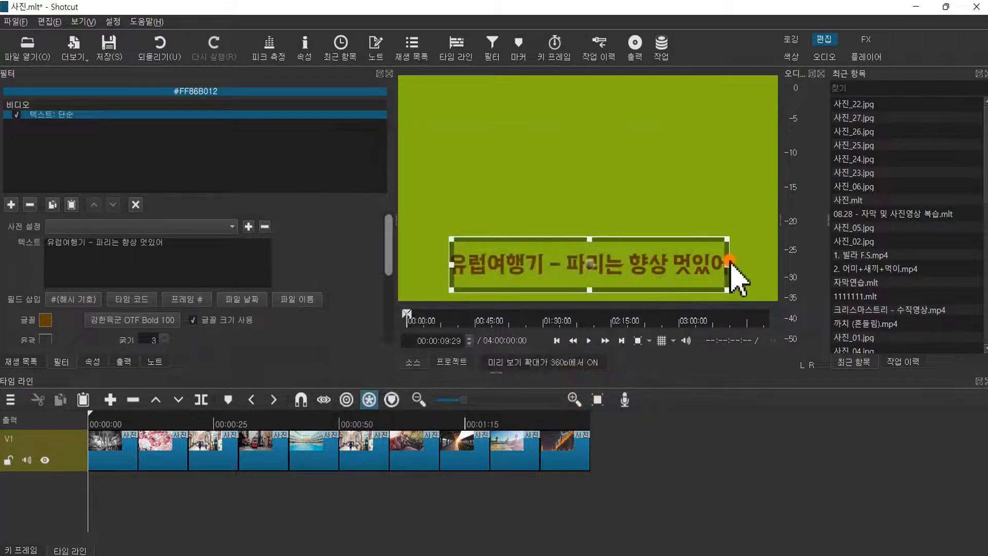
# Widen the subtitle's text box to about 1,789 and move it up to about position 98, 364.
pyautogui.moveTo(728, 266); pyautogui.dragTo(777, 258)
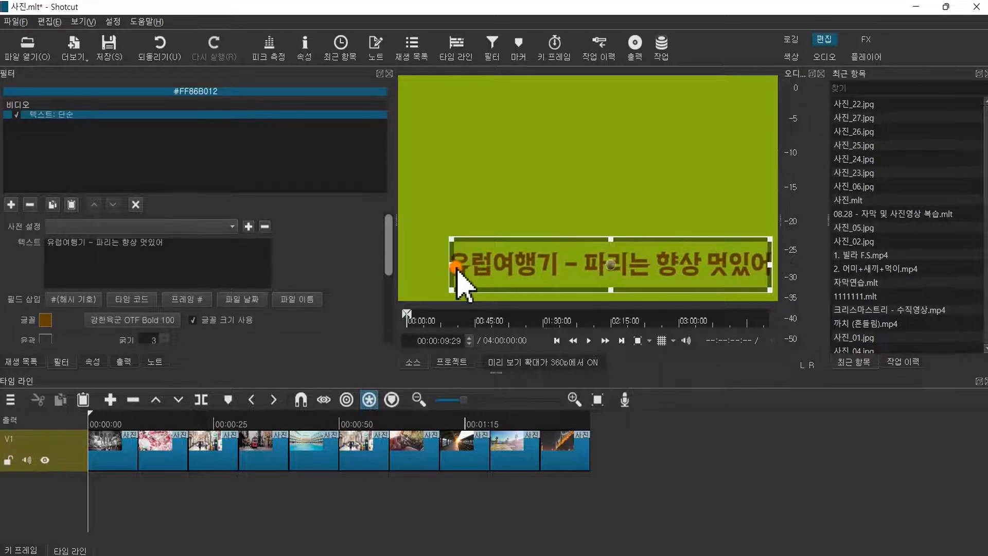
pyautogui.moveTo(452, 265); pyautogui.dragTo(420, 266)
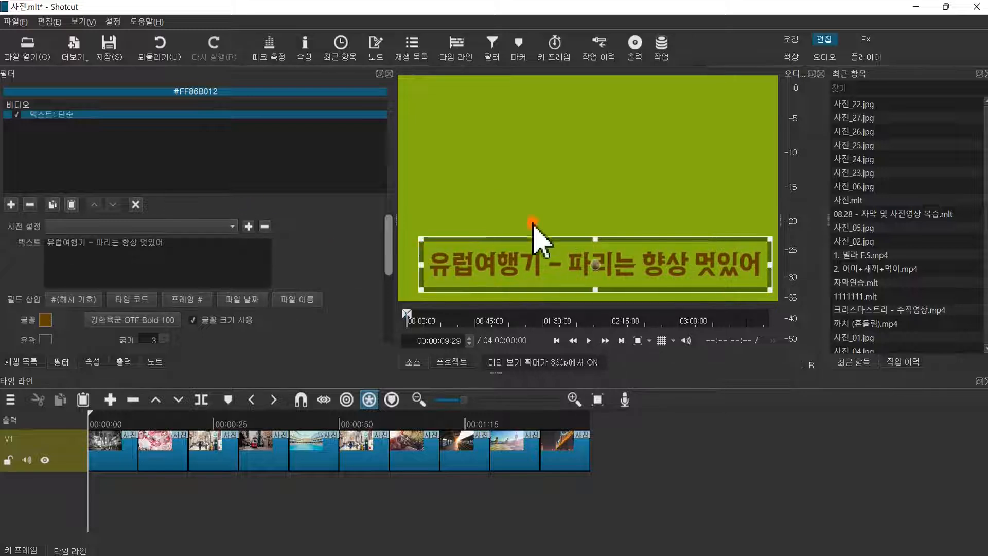
pyautogui.moveTo(595, 268); pyautogui.dragTo(597, 180)
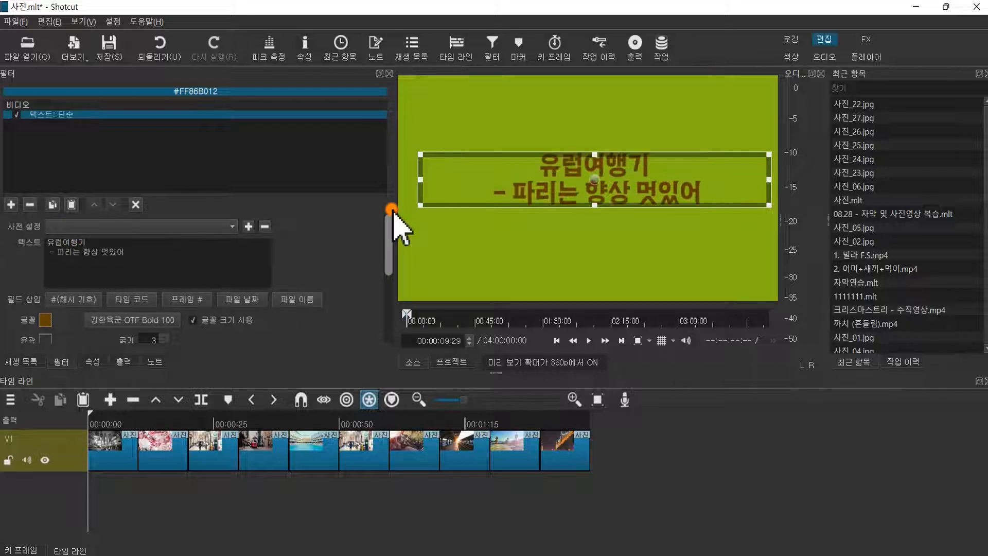
# Split the subtitle into two lines, removing the dash and enclosing the second line in parentheses as (파리는 향상 멋있어).
pyautogui.write('(')
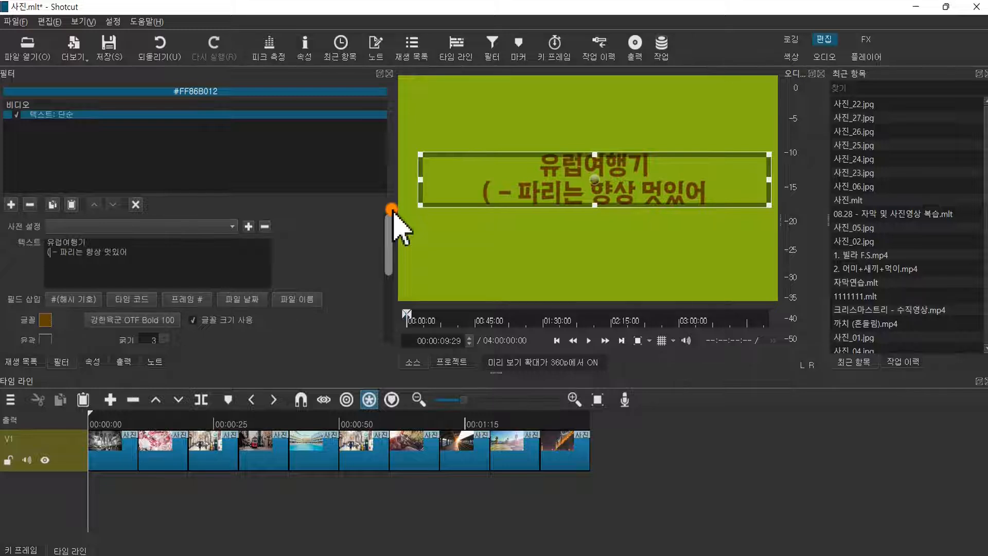
pyautogui.press('Delete')
pyautogui.press('Delete')
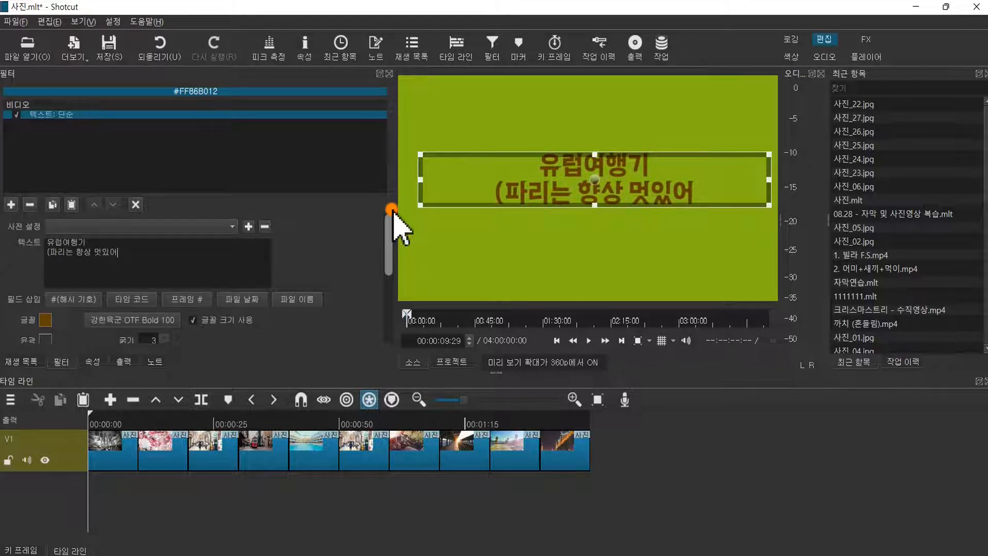
pyautogui.write(')')
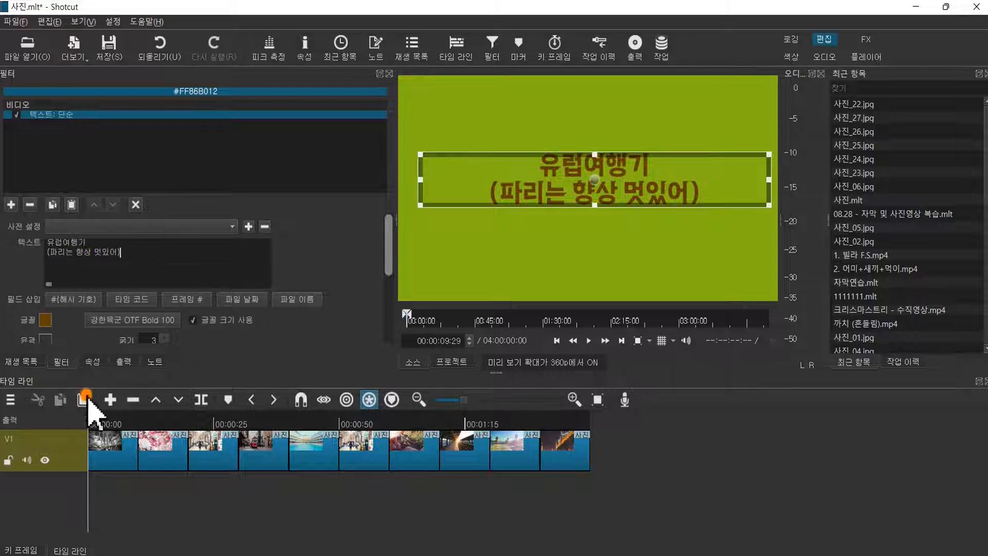
# Correct the misspelled word in the subtitle's second line so it reads (파리는 항상 멋있어).
pyautogui.moveTo(391, 286); pyautogui.dragTo(391, 355)
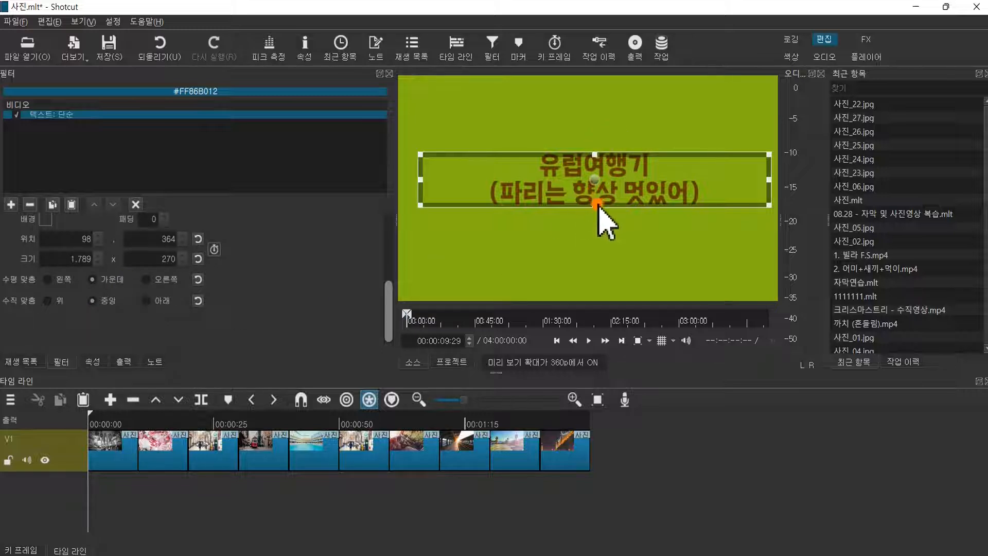
pyautogui.click(97, 282)
pyautogui.moveTo(389, 323); pyautogui.dragTo(360, 251)
pyautogui.click(84, 260)
pyautogui.click(81, 253)
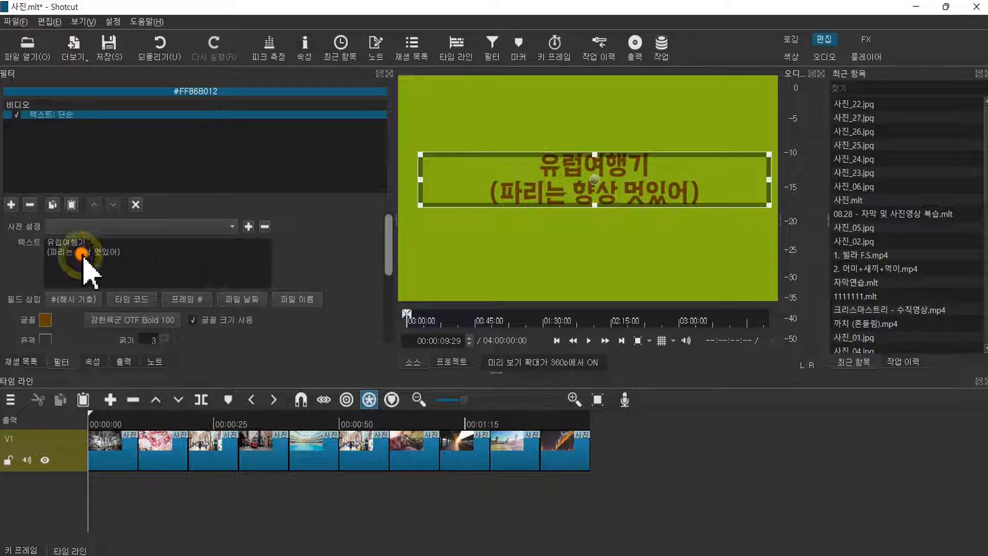
pyautogui.press('BackSpace')
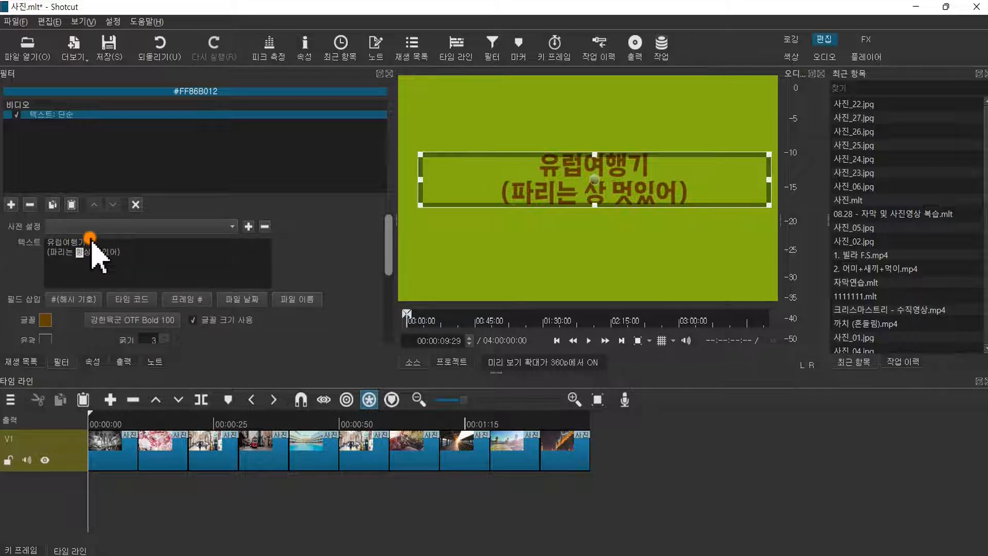
pyautogui.click(133, 265)
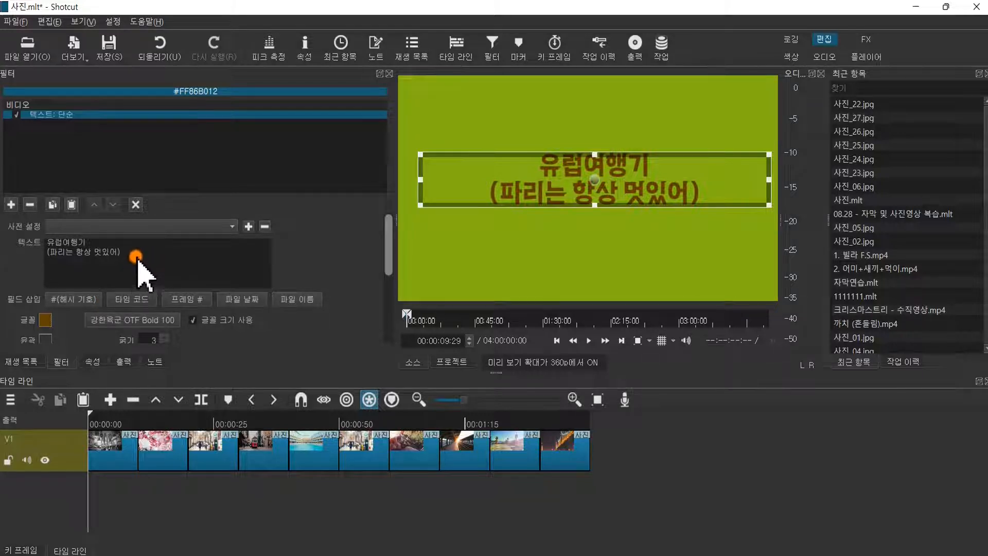
# Set the subtitle's font colour to yellow (#ffff00) and move its text box slightly down in the frame.
pyautogui.moveTo(134, 255); pyautogui.dragTo(44, 255)
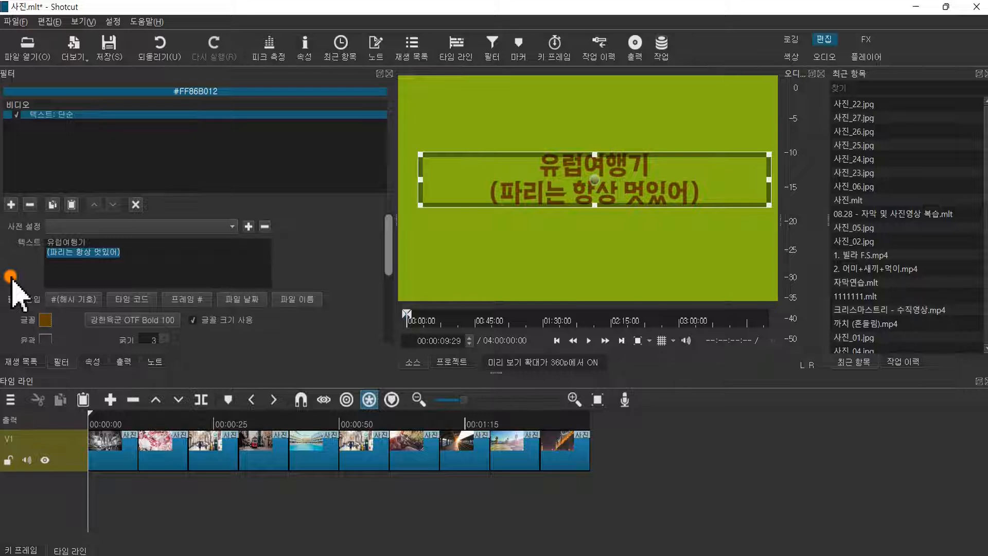
pyautogui.click(46, 320)
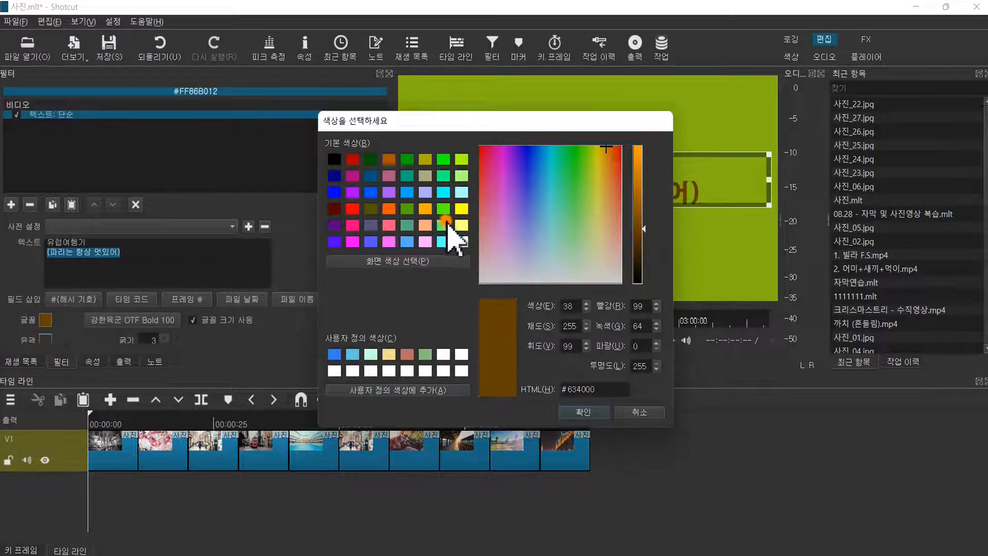
pyautogui.click(461, 210)
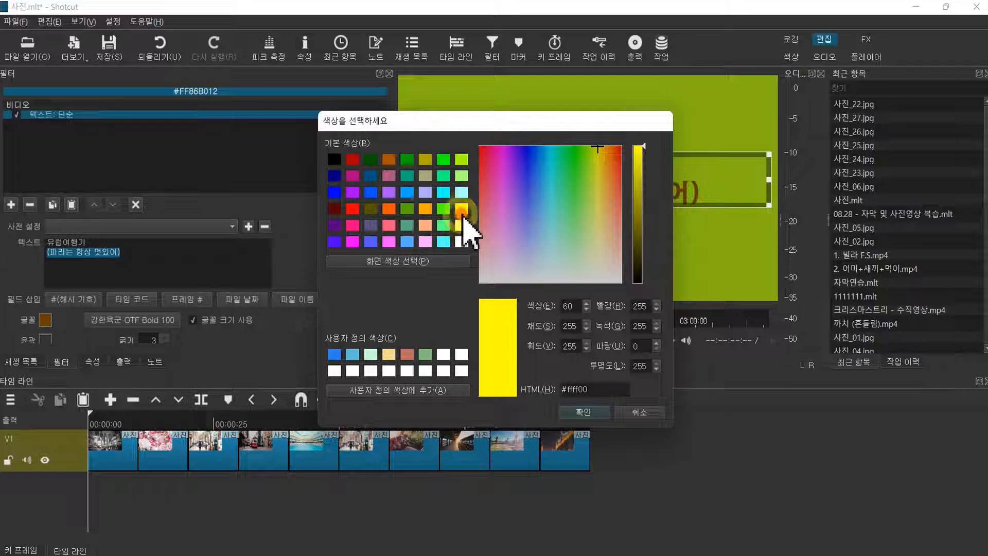
pyautogui.click(583, 411)
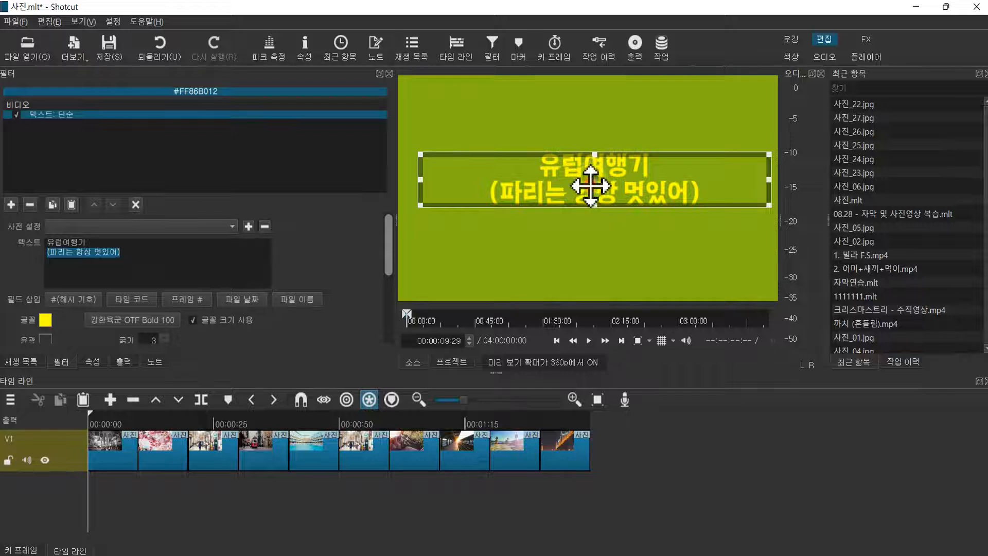
pyautogui.moveTo(591, 190); pyautogui.dragTo(586, 205)
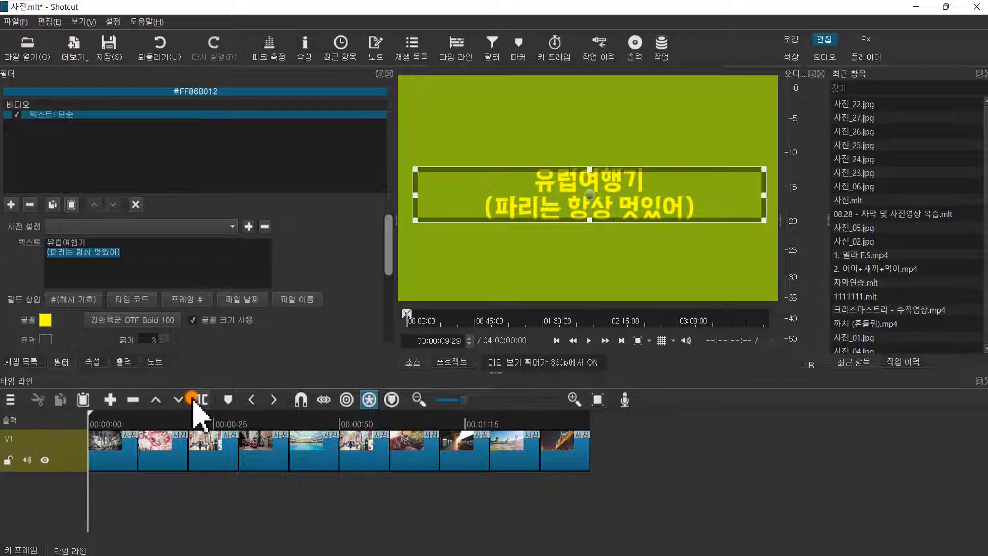
# Append the green title clip to the end of track V1 and place the playhead on it.
pyautogui.click(110, 401)
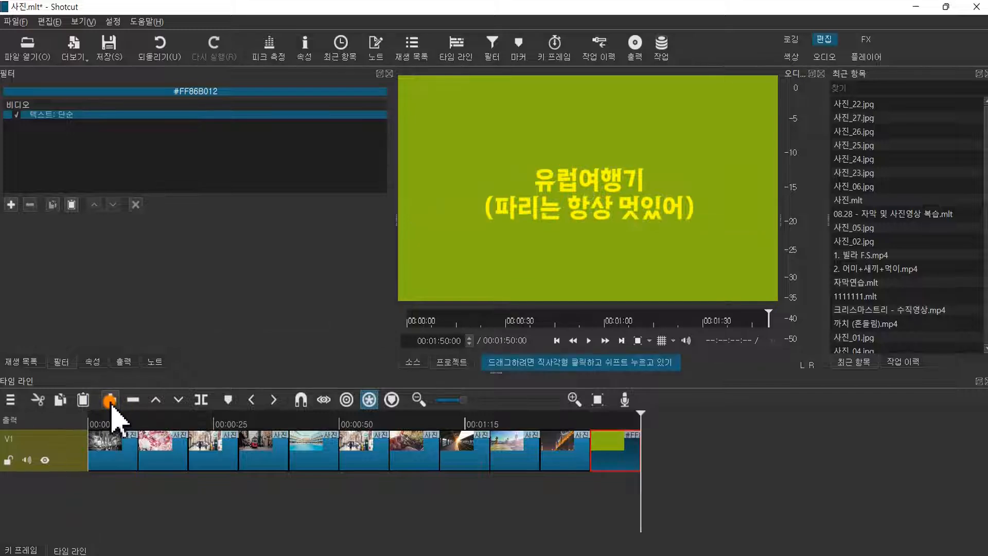
pyautogui.click(617, 420)
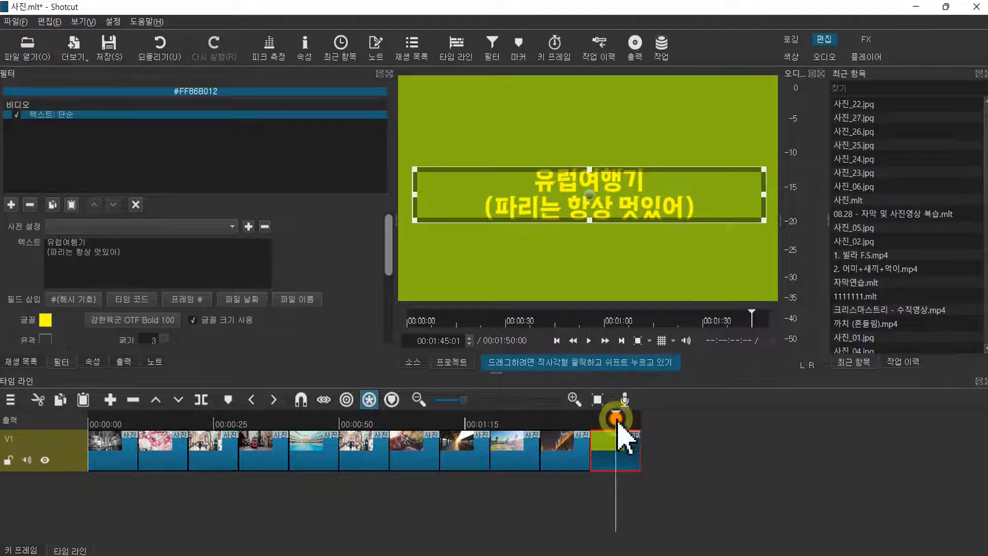
# Ripple delete the green title clip from the end of track V1 and undo the deletion.
pyautogui.click(133, 402)
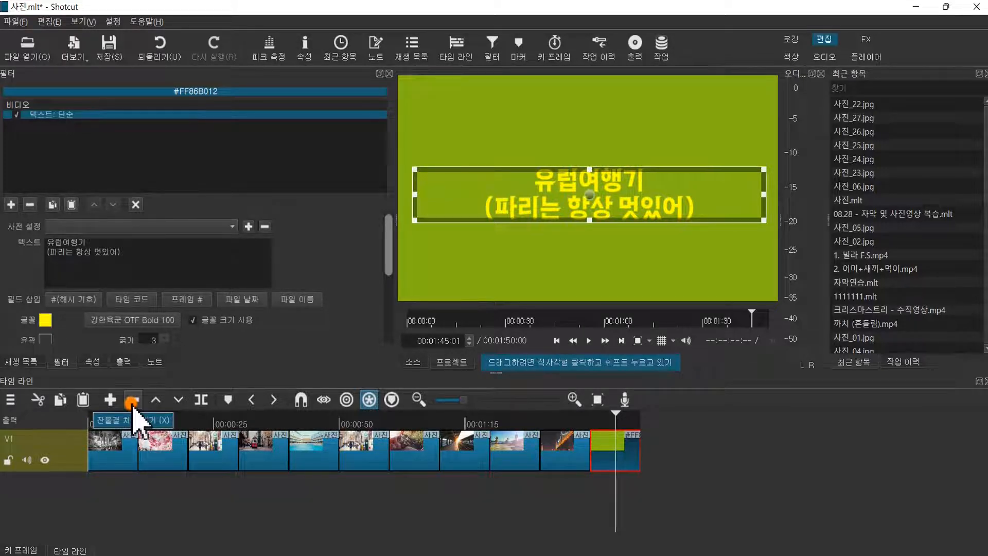
pyautogui.click(132, 401)
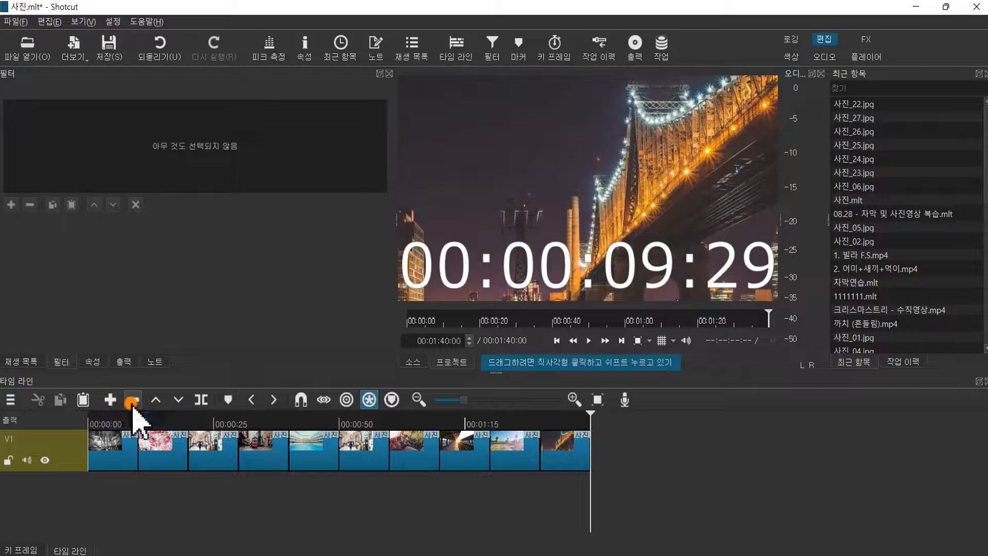
pyautogui.click(103, 415)
pyautogui.moveTo(106, 415); pyautogui.dragTo(82, 466)
pyautogui.click(82, 460)
pyautogui.click(132, 417)
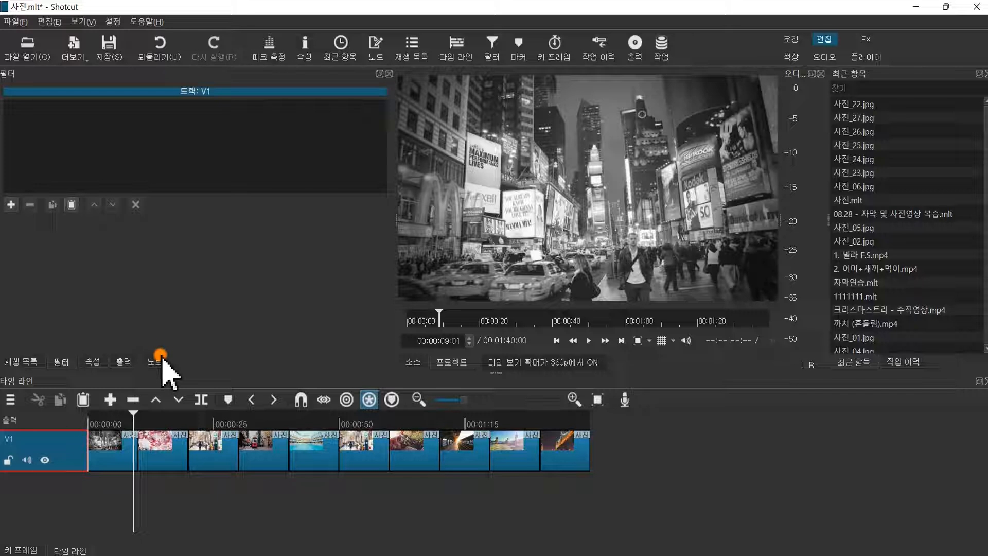
pyautogui.hotkey('ctrl', 'z')
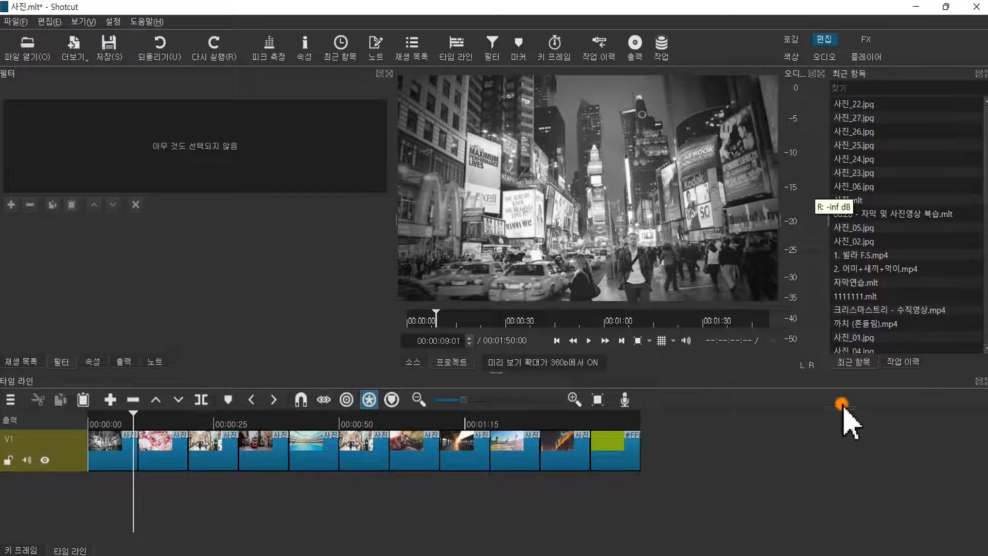
# Step the edit history back to 트랙에 덮어쓰기 and return it to 트랙에 추가.
pyautogui.scroll(-8, 893, 287)
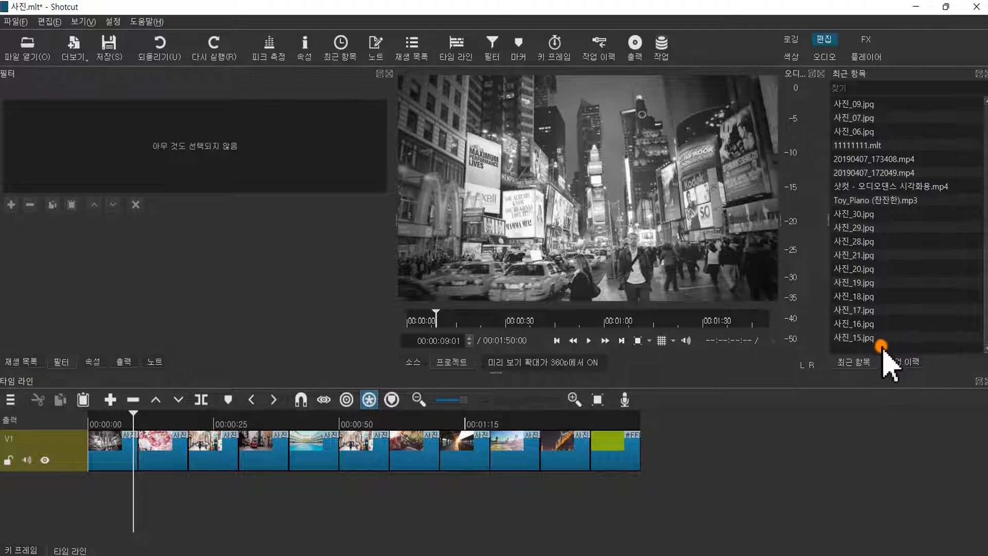
pyautogui.click(911, 363)
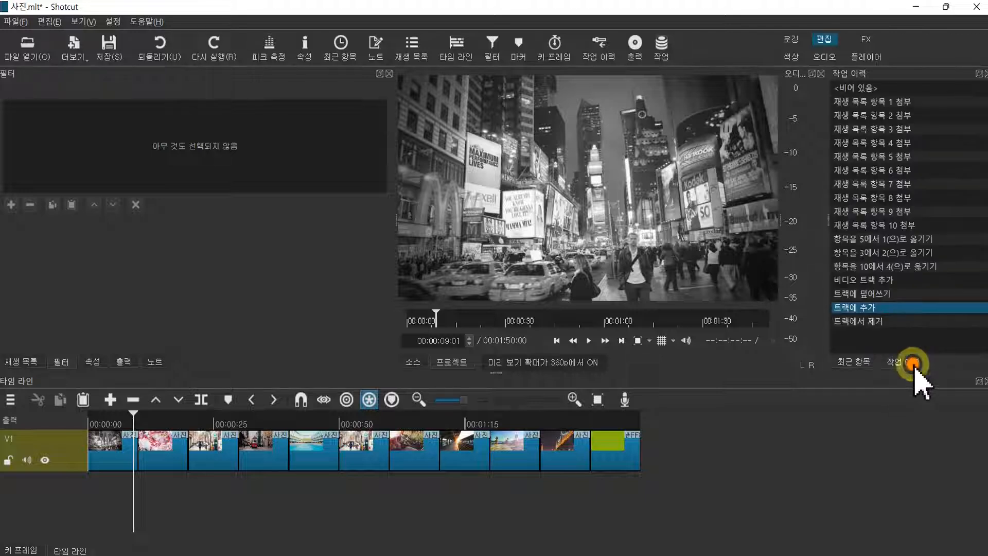
pyautogui.click(846, 309)
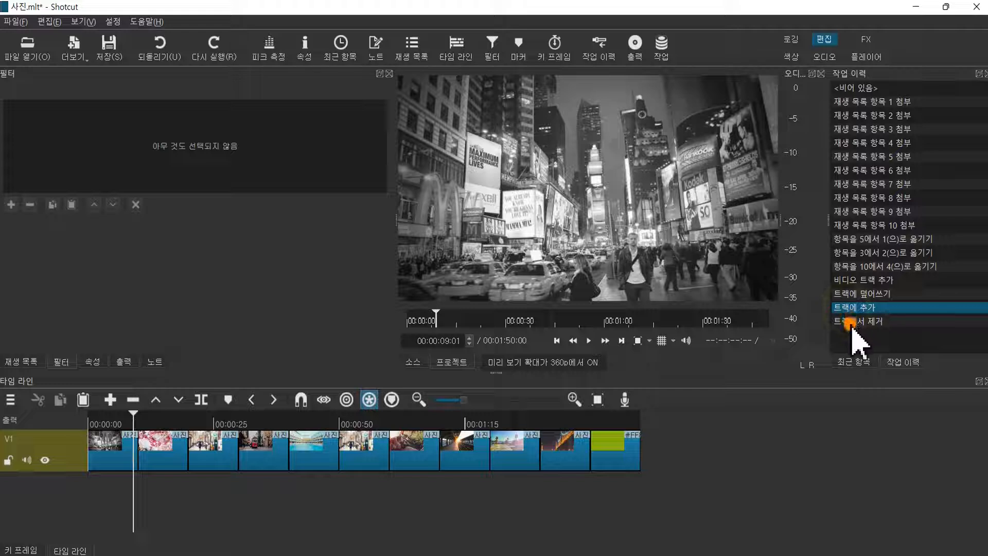
pyautogui.click(860, 294)
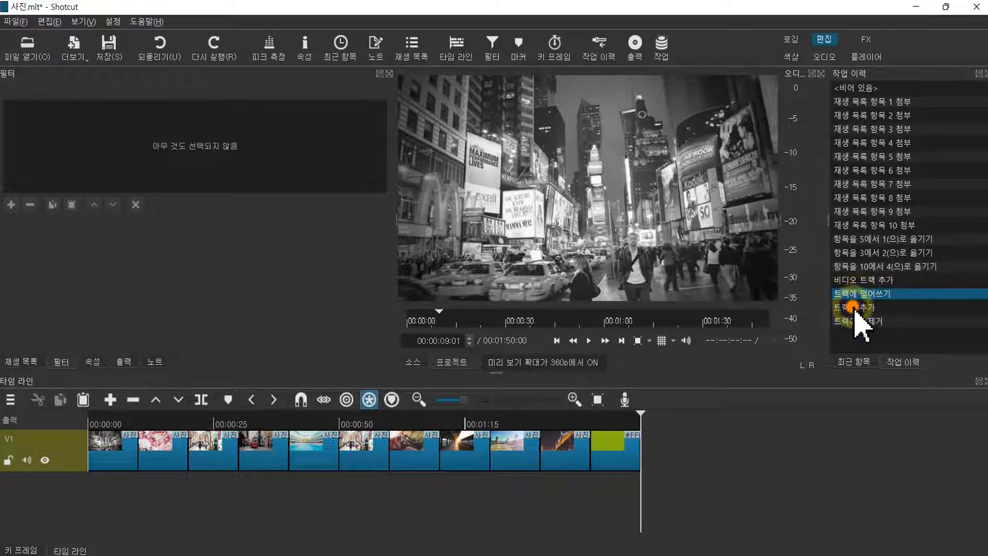
pyautogui.click(853, 307)
pyautogui.click(880, 310)
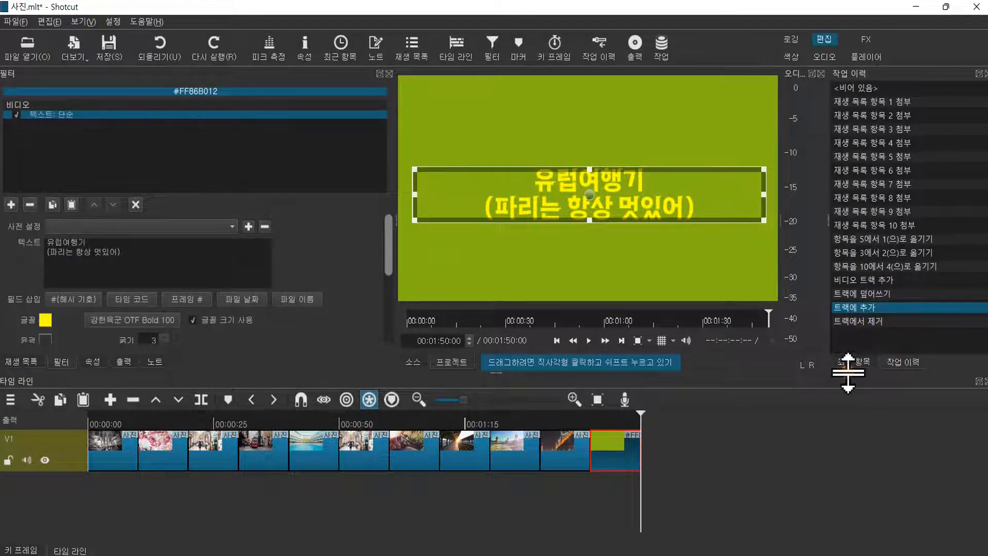
pyautogui.click(863, 359)
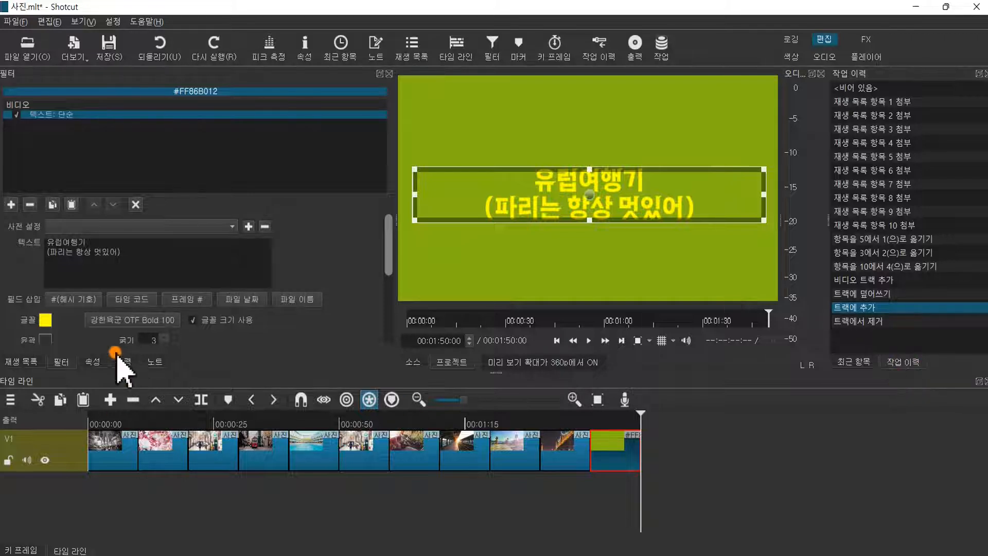
# Insert a copy of the green title clip at the start of track V1 and place the playhead on it.
pyautogui.click(99, 420)
pyautogui.moveTo(98, 421); pyautogui.dragTo(617, 451)
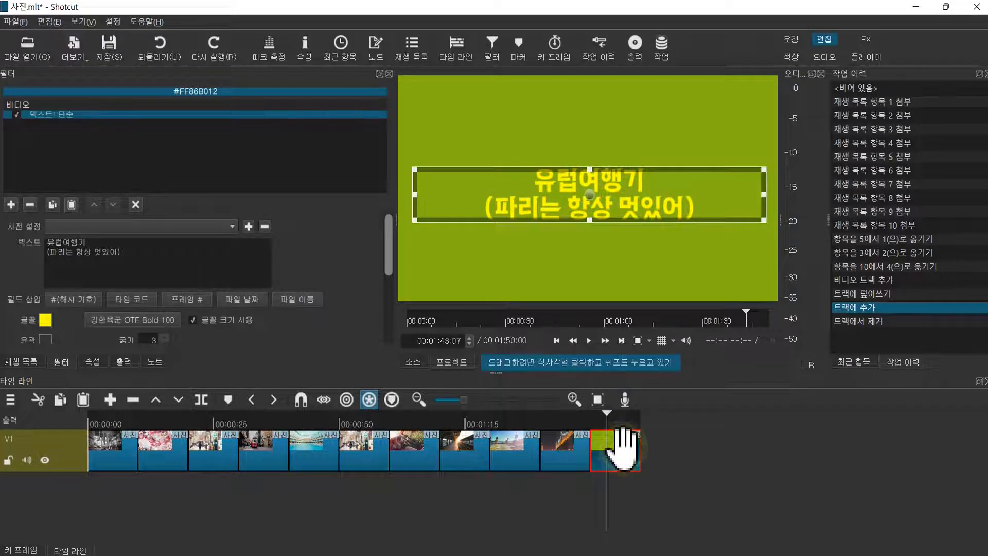
pyautogui.moveTo(871, 415); pyautogui.dragTo(66, 468)
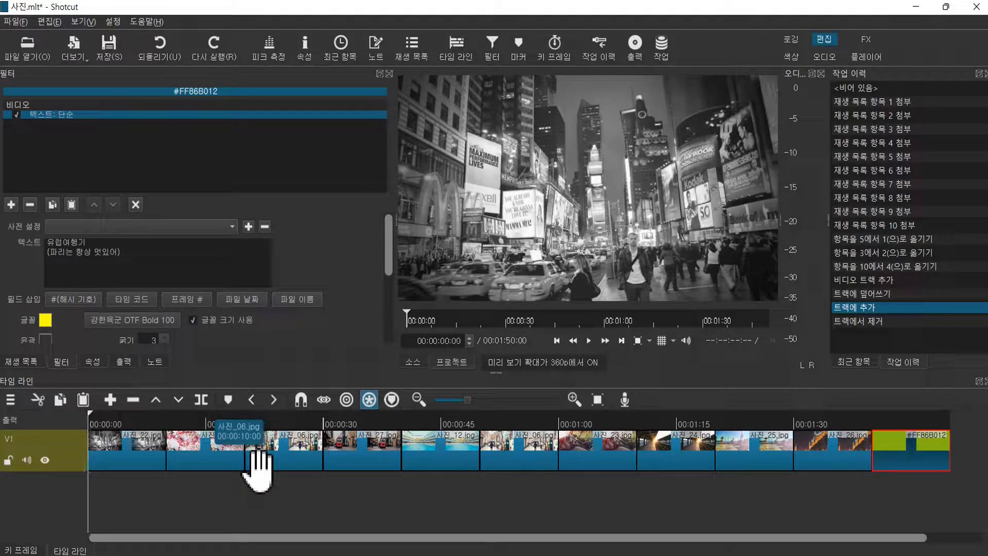
pyautogui.click(83, 401)
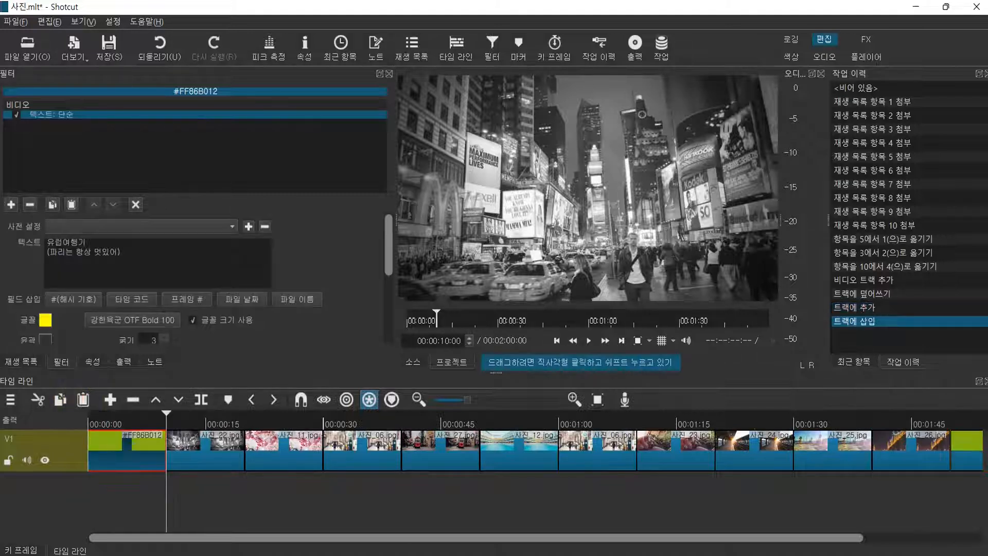
pyautogui.click(130, 420)
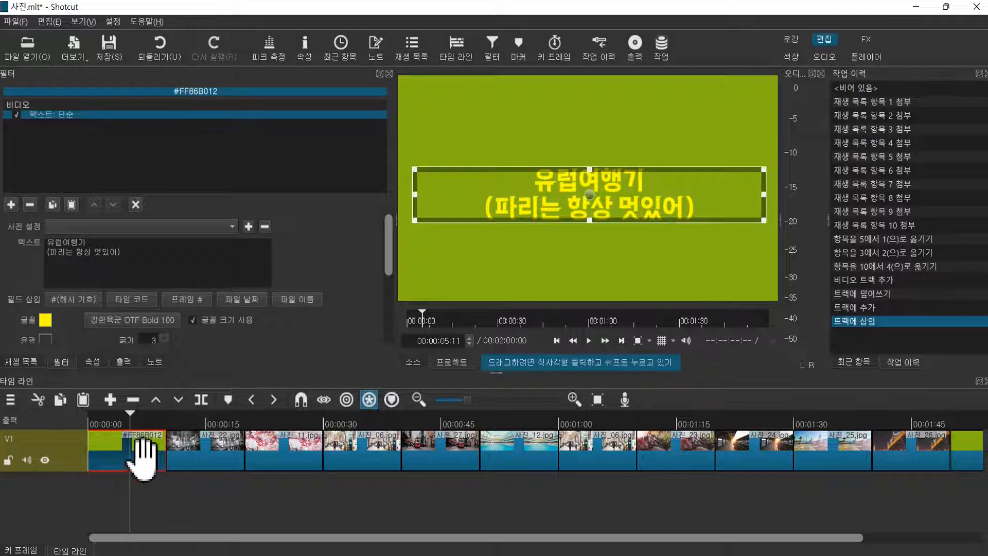
# Remove the duplicate green title clip from the end of track V1 and move the playhead to the timeline's end.
pyautogui.click(969, 453)
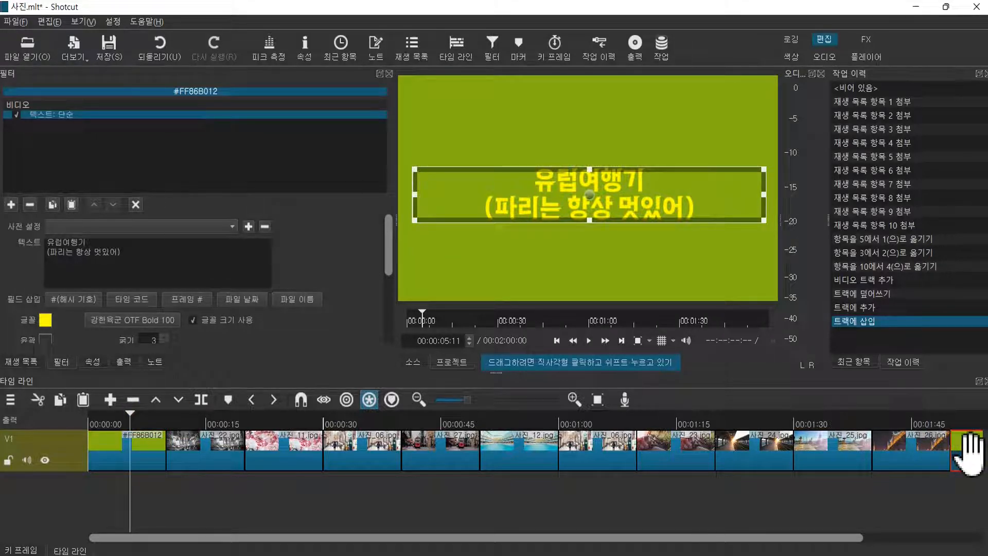
pyautogui.press('Delete')
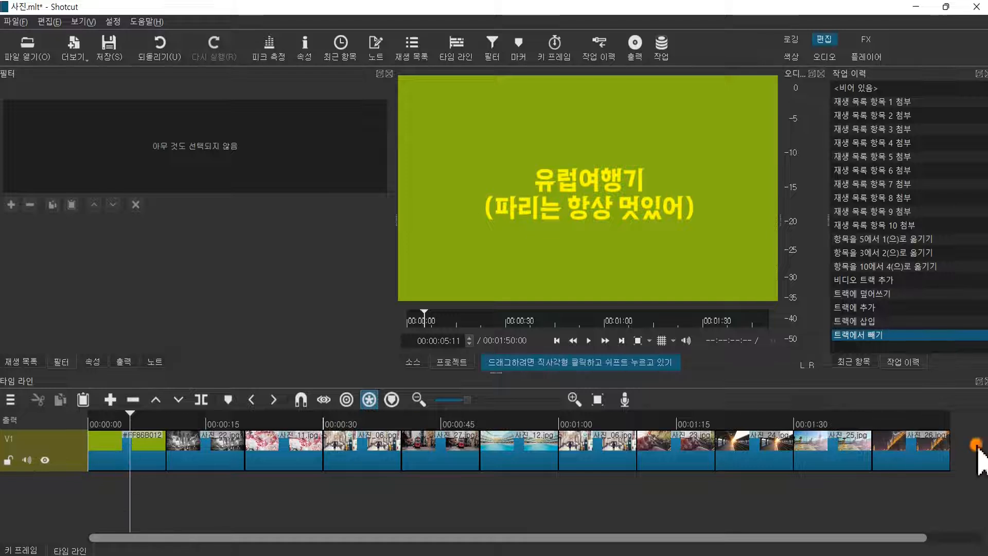
pyautogui.click(971, 421)
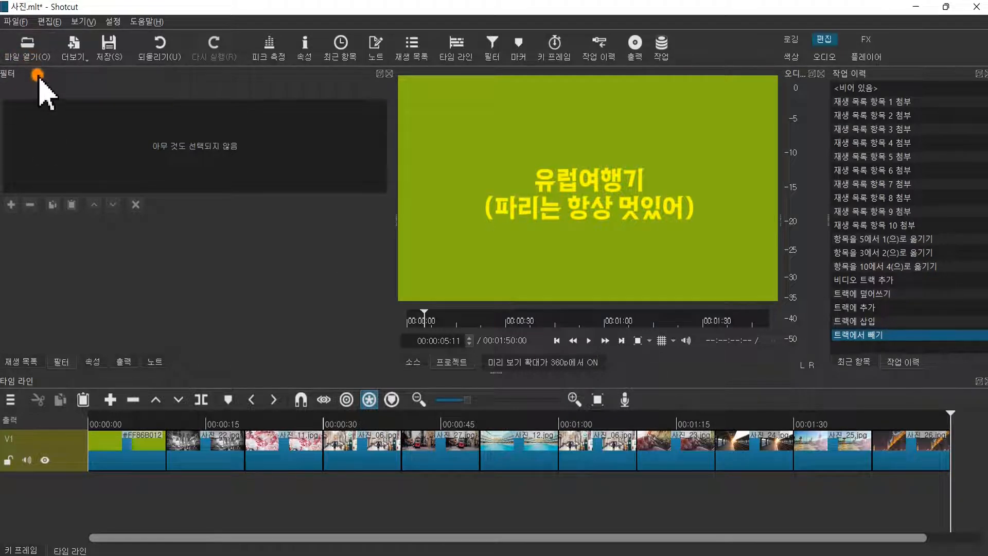
pyautogui.click(73, 47)
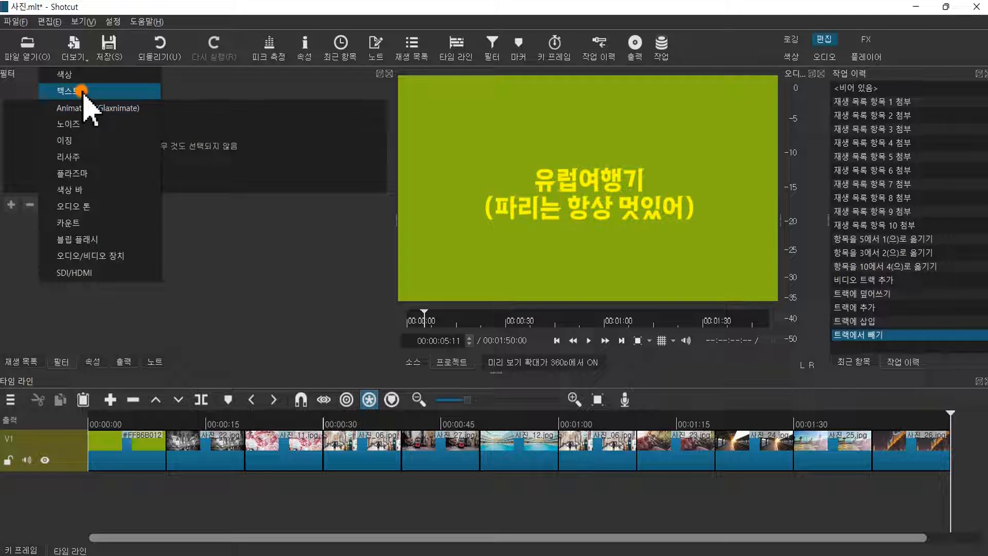
pyautogui.click(82, 91)
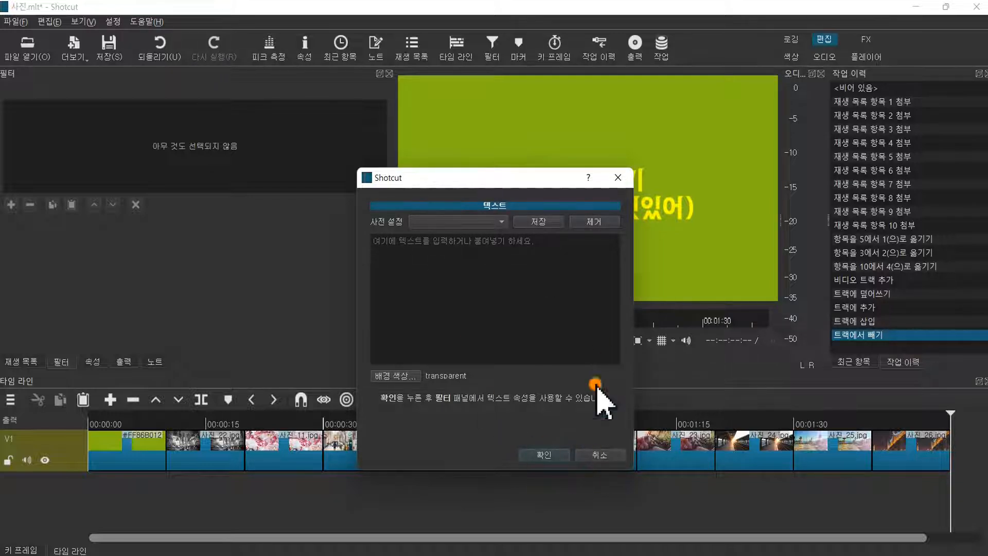
pyautogui.click(610, 454)
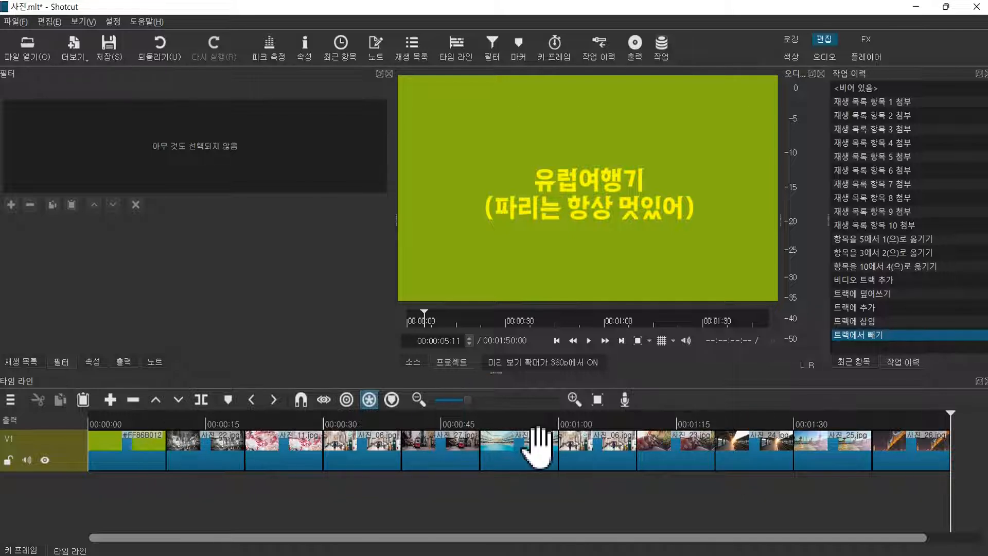
pyautogui.moveTo(576, 432)
pyautogui.mouseDown()
pyautogui.moveTo(602, 427)
pyautogui.moveTo(443, 428)
pyautogui.moveTo(424, 376)
pyautogui.moveTo(422, 416)
pyautogui.mouseUp()
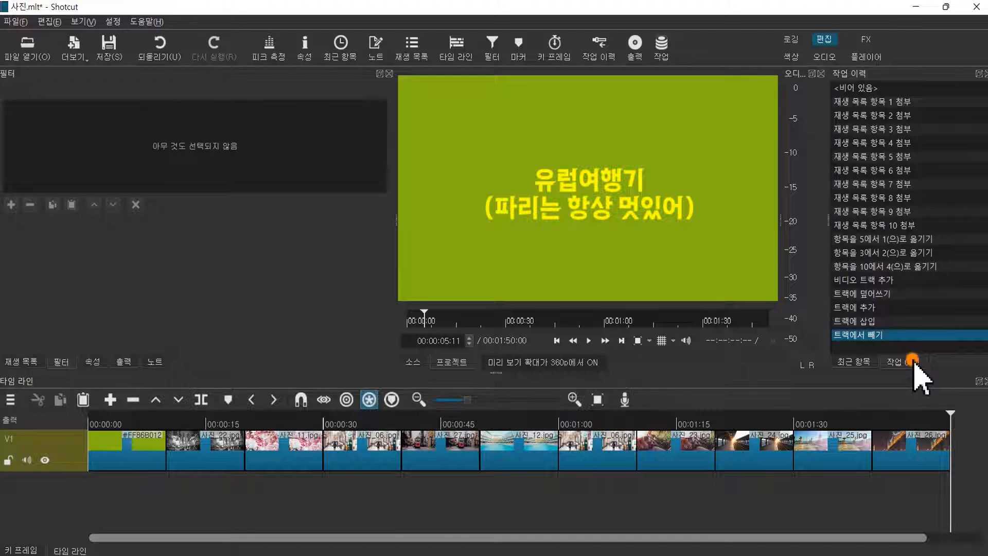